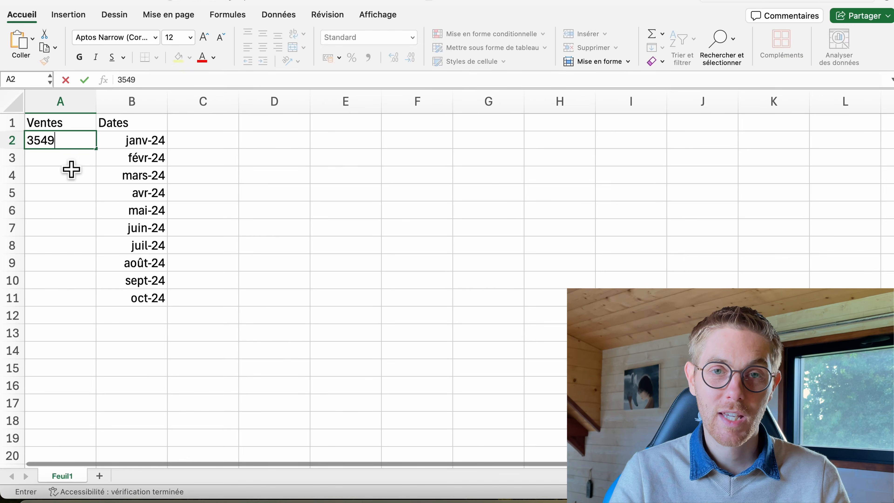
- Enter the sales figures 8682 for février and 14323 for mars 2024 in the Ventes column
text(8 682)
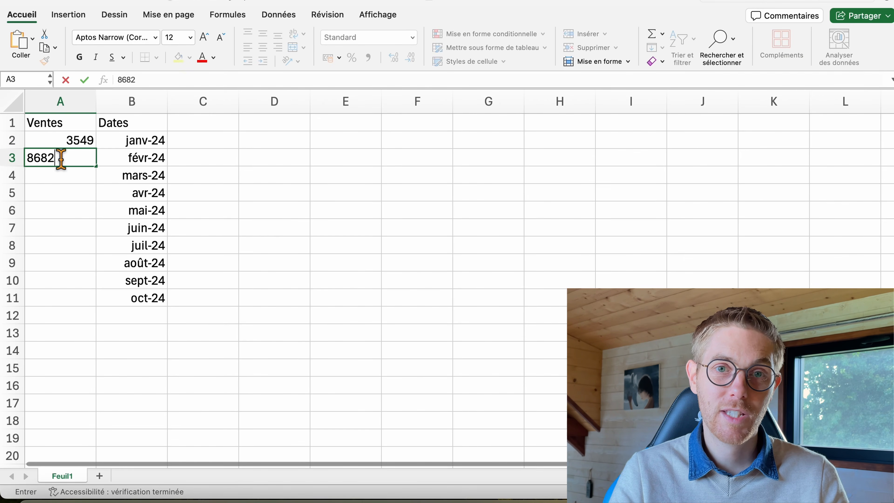
key(Return)
text(14323 €)
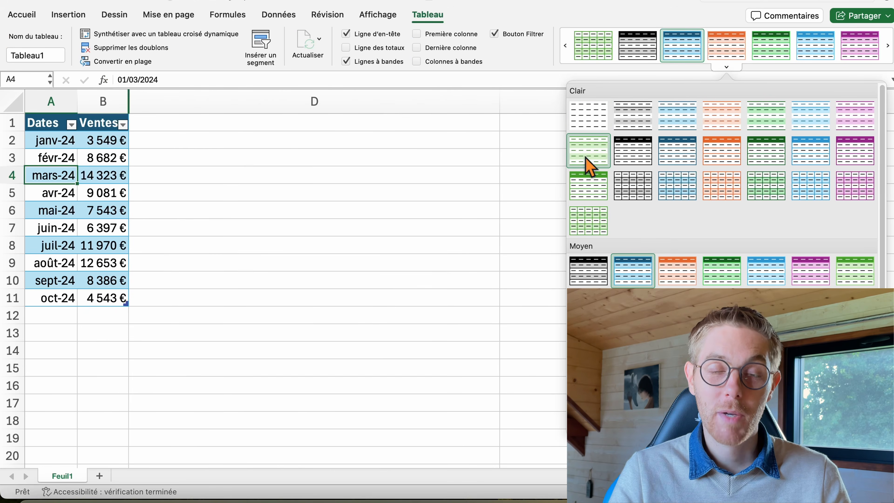
- Apply the light green banded table style to the Dates and Ventes table
click(590, 160)
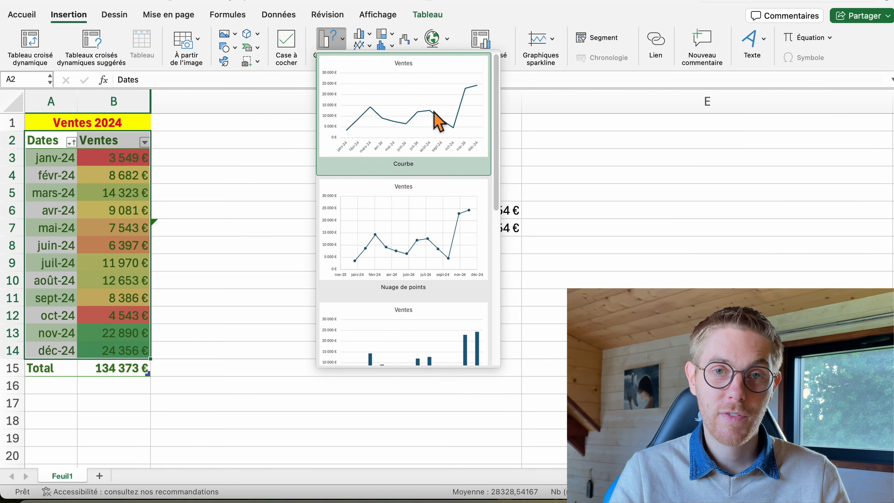
- Insert the suggested Courbe line chart from the selected Dates and Ventes data
scroll(440, 128, down, 5)
scroll(429, 119, up, 5)
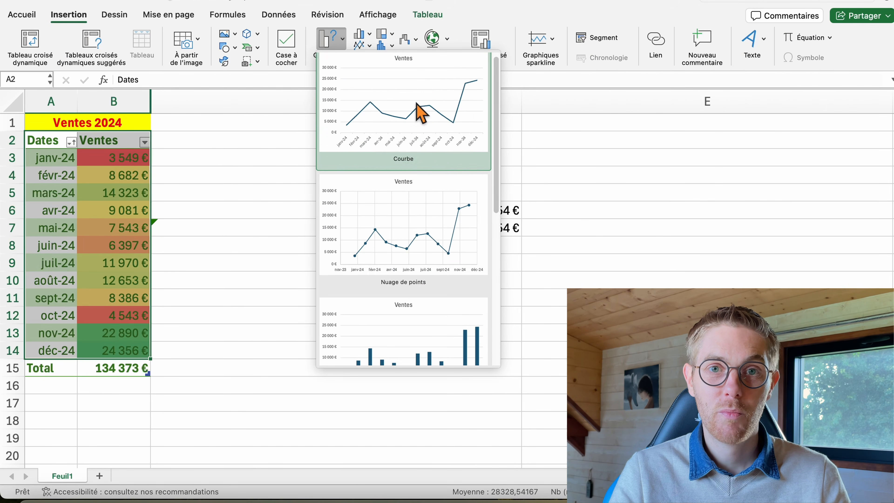
click(420, 112)
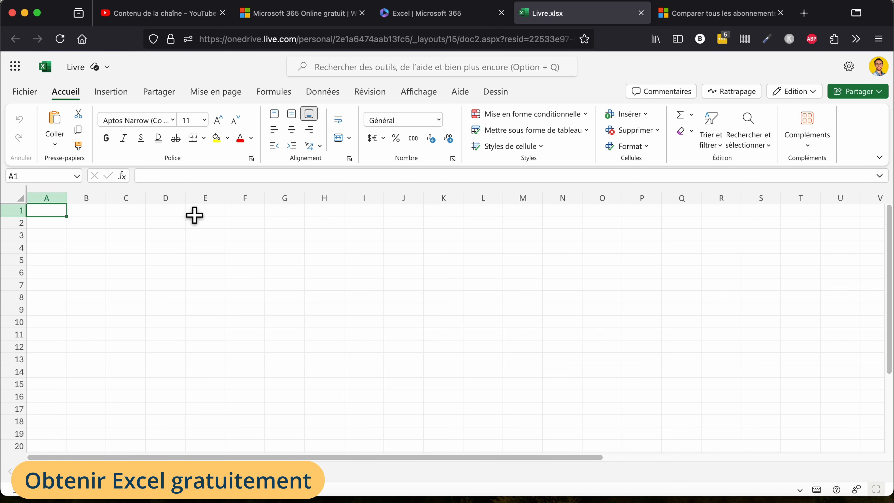
- Review the online workbook's command sets from Insertion through Affichage, finishing on Accueil
click(116, 95)
click(165, 94)
click(216, 93)
click(274, 93)
click(322, 92)
click(367, 93)
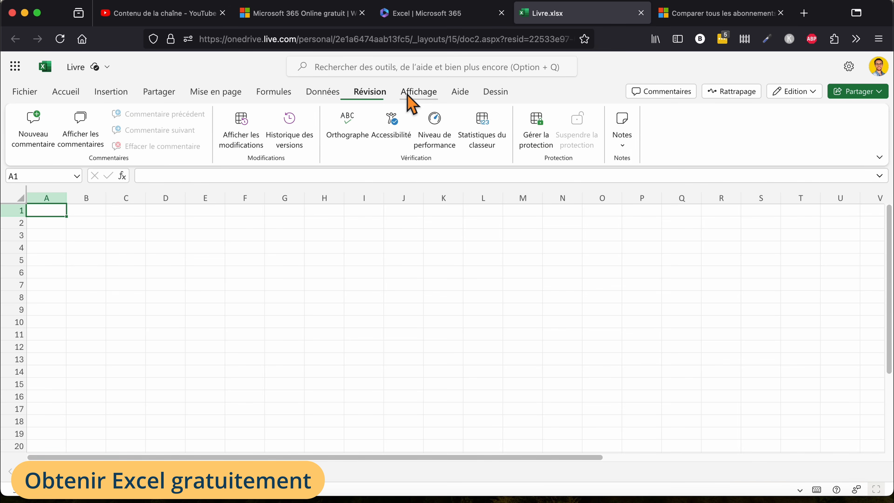
click(419, 92)
click(65, 92)
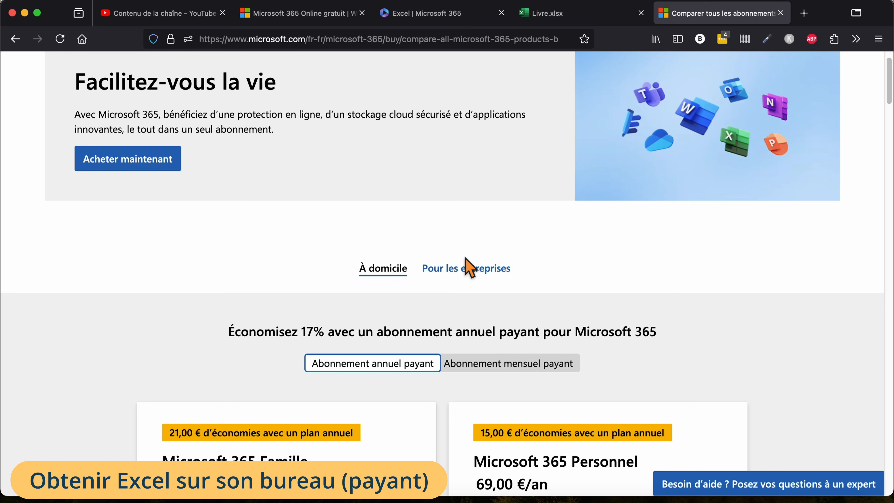
- Examine the annual home offers Microsoft 365 Famille and Microsoft 365 Personnel on the subscription comparison page
scroll(468, 268, down, 3)
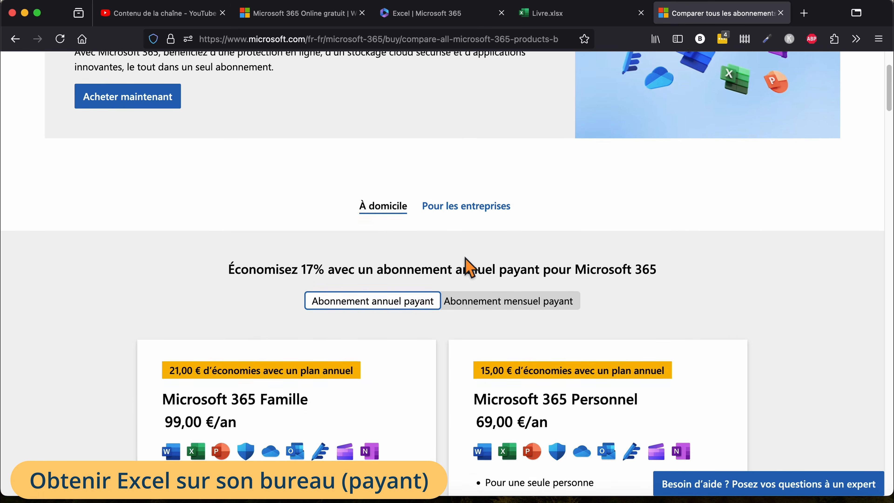
scroll(467, 262, down, 3)
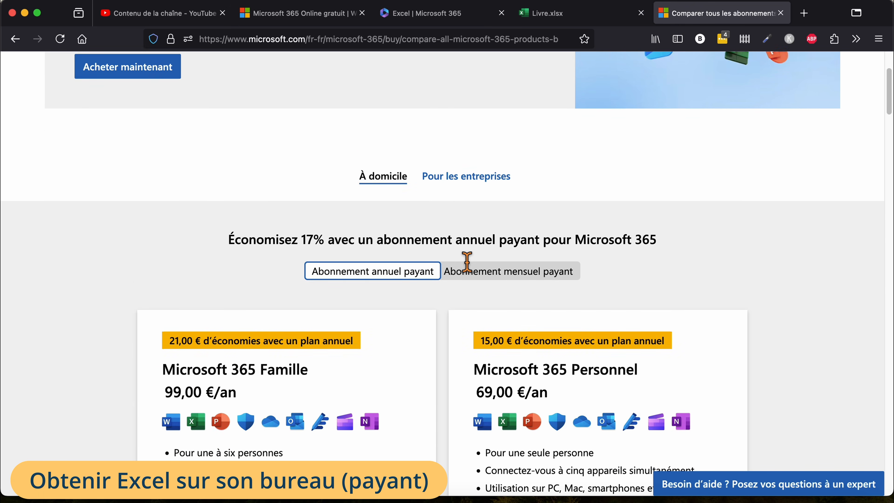
scroll(469, 268, down, 3)
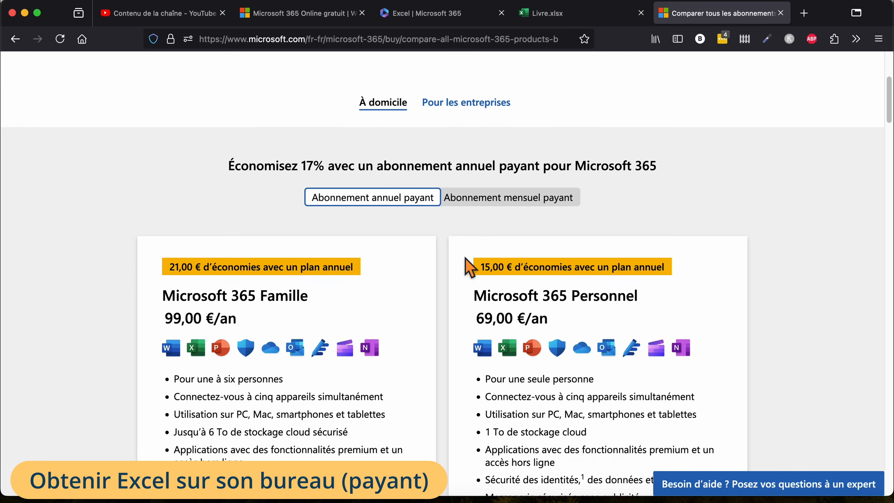
scroll(468, 268, down, 3)
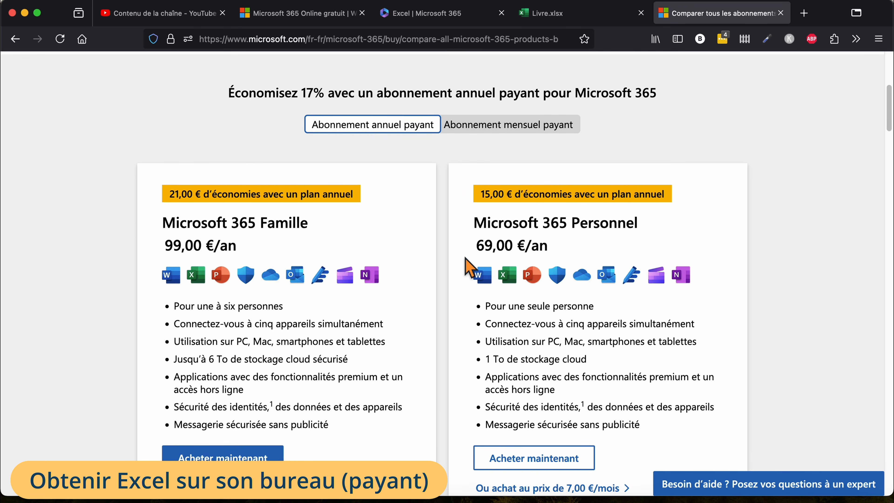
scroll(470, 268, down, 2)
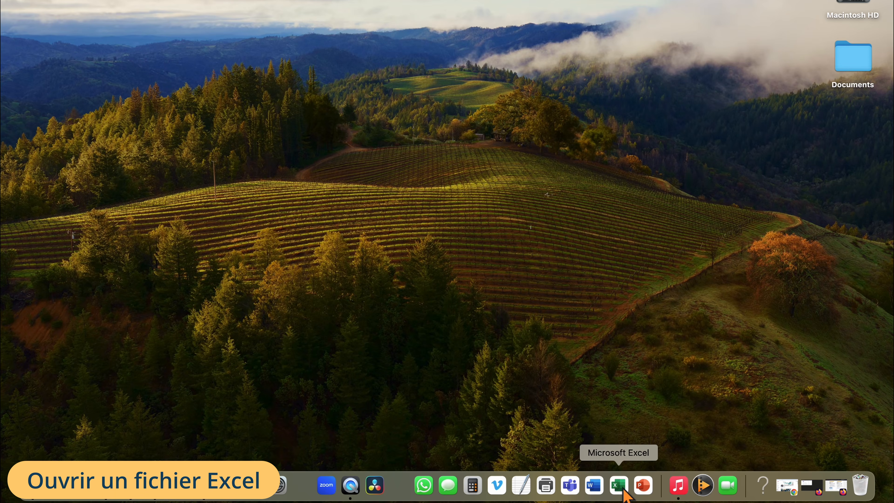
- Switch to the Microsoft Excel desktop application
click(618, 481)
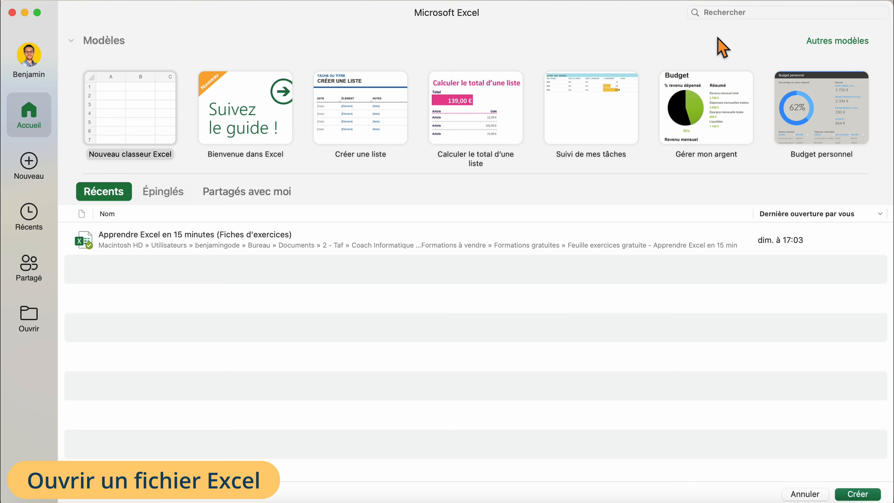
- Search the Excel files for "appren", and clear the search
click(741, 18)
text(appr)
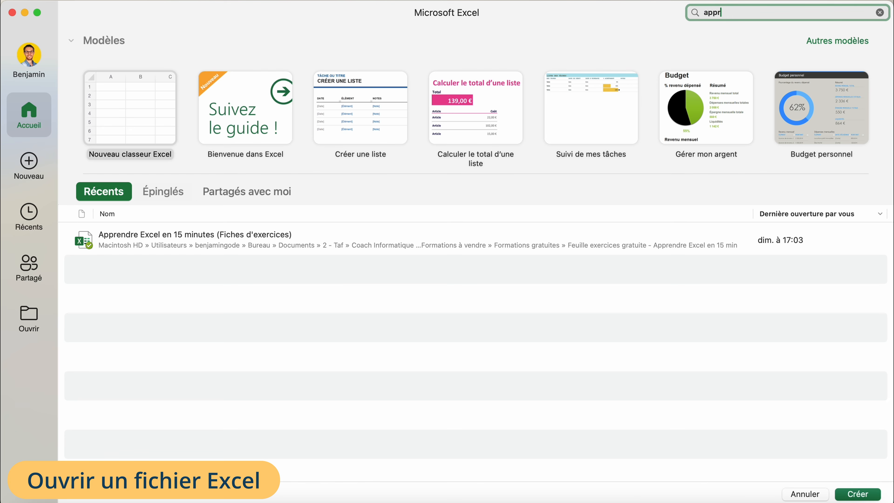
text(en)
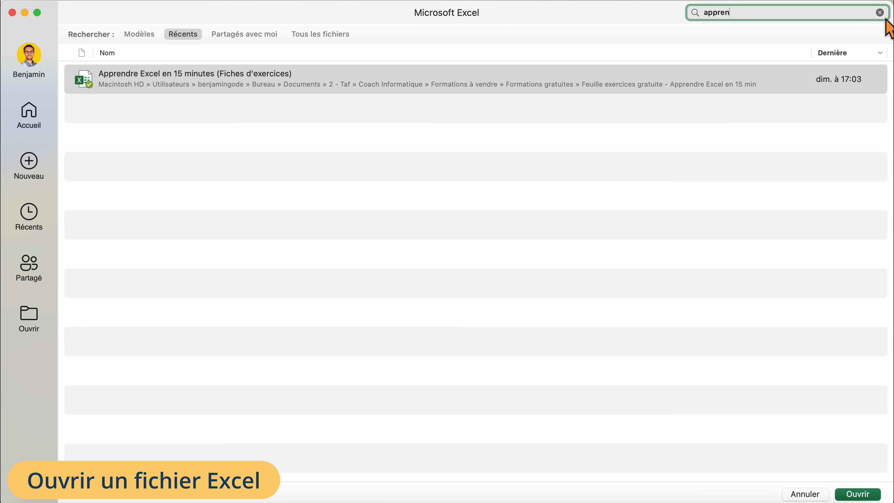
click(880, 14)
- Create a new blank Excel workbook
click(149, 126)
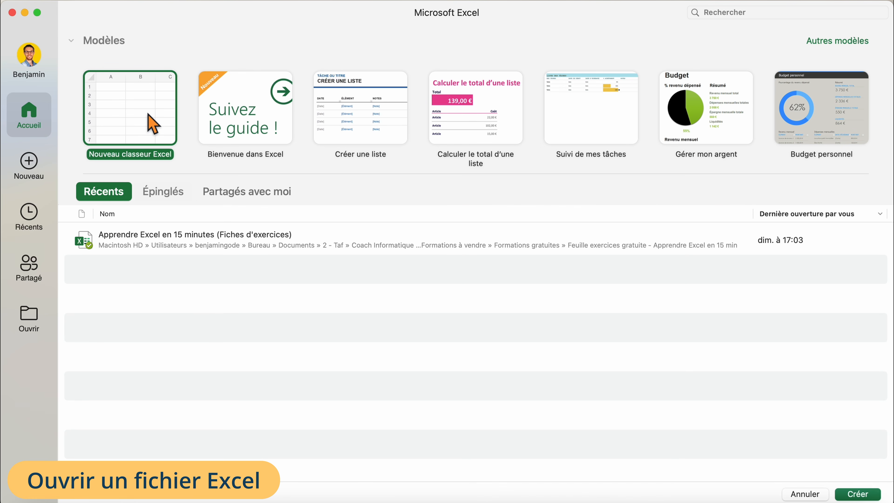
double_click(153, 118)
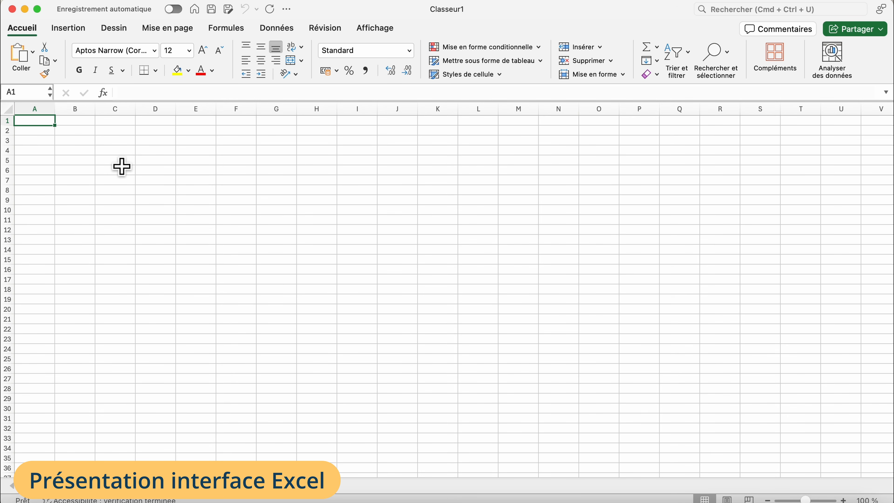
click(92, 152)
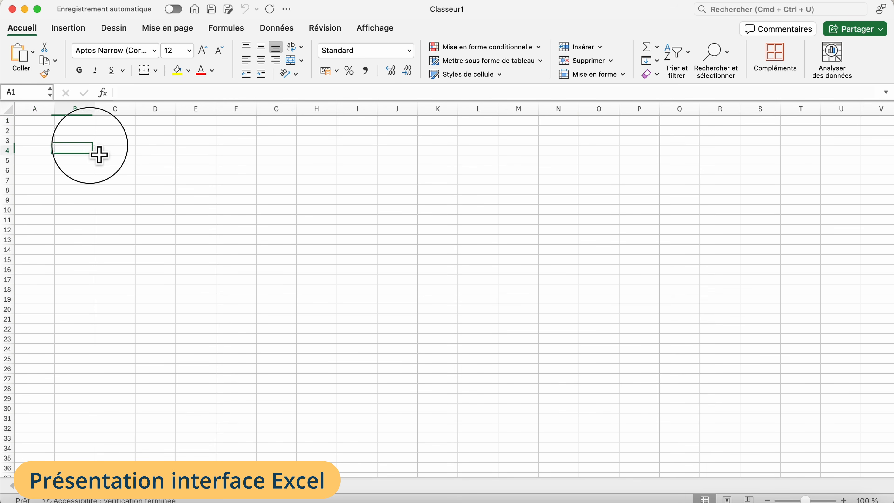
click(124, 154)
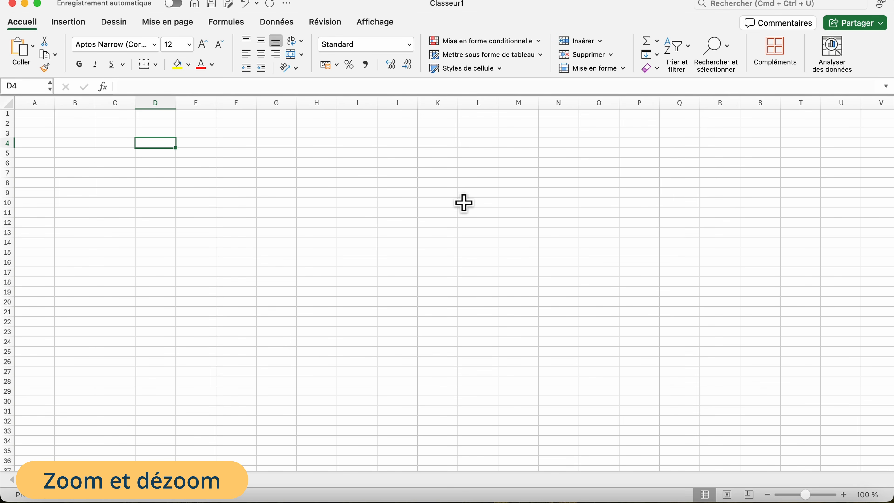
- Zoom the worksheet in and out, finishing at 111 %
drag(809, 496, 806, 496)
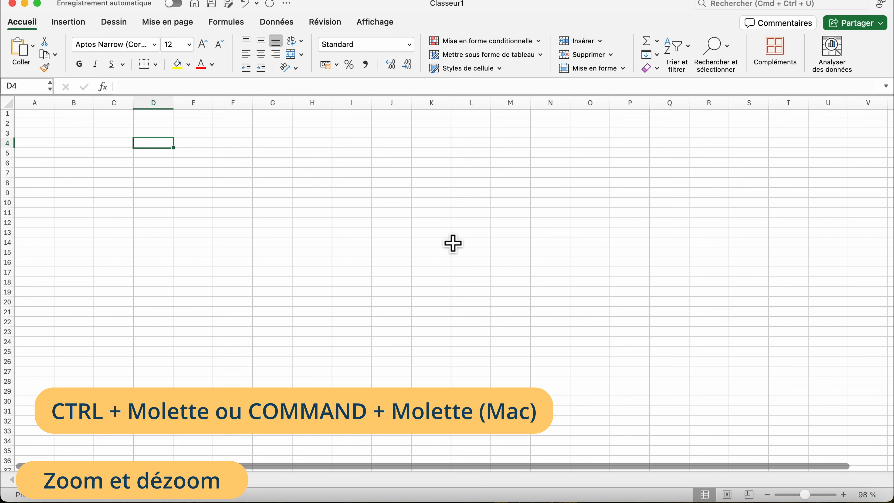
scroll(453, 243, up, 6)
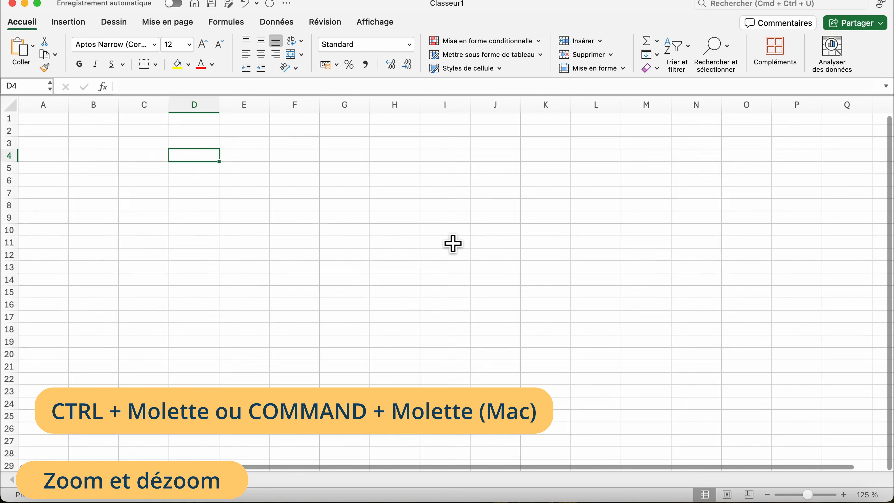
scroll(453, 243, down, 5)
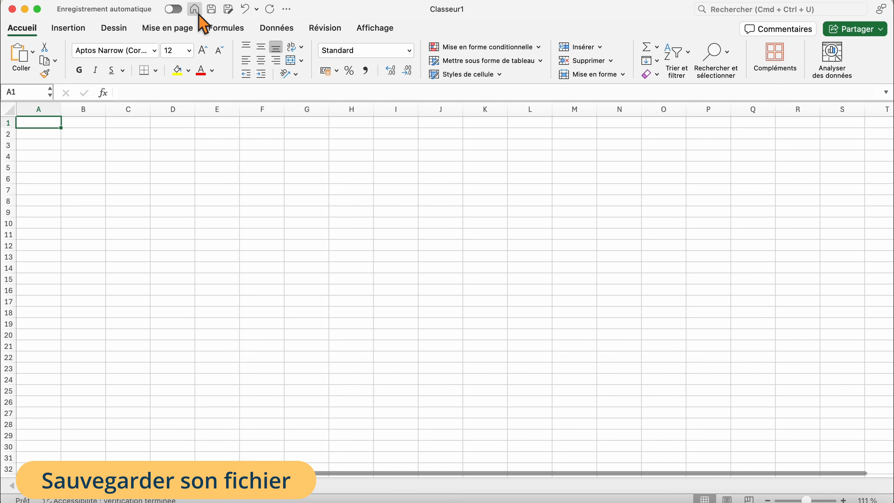
- Save the workbook as Classeur1 in the iCloud Bureau folder, in the Classeur Excel (.xlsx) format
click(212, 10)
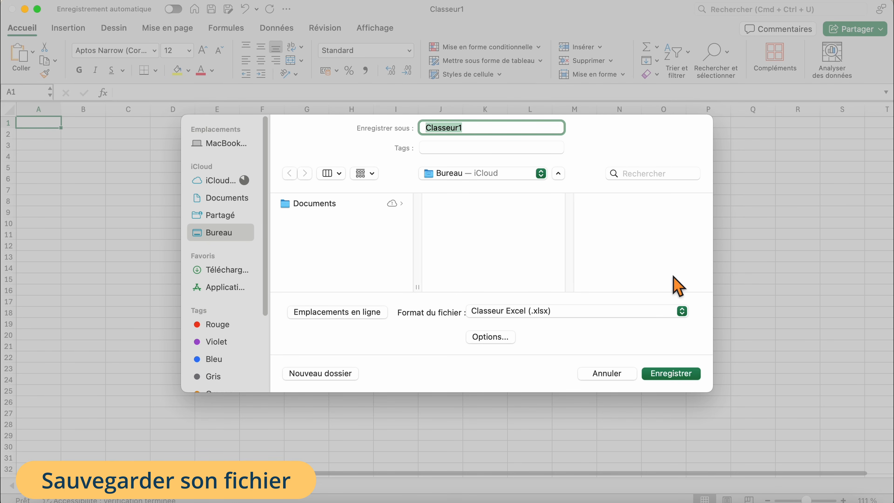
click(678, 376)
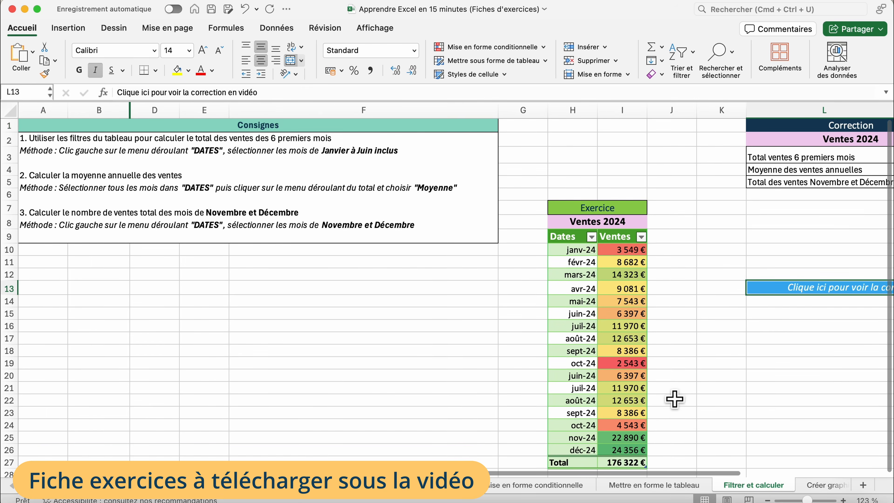
- Examine the instructions and sales tables on the Filtrer et calculer and Créer graphique exercise sheets
scroll(676, 400, down, 5)
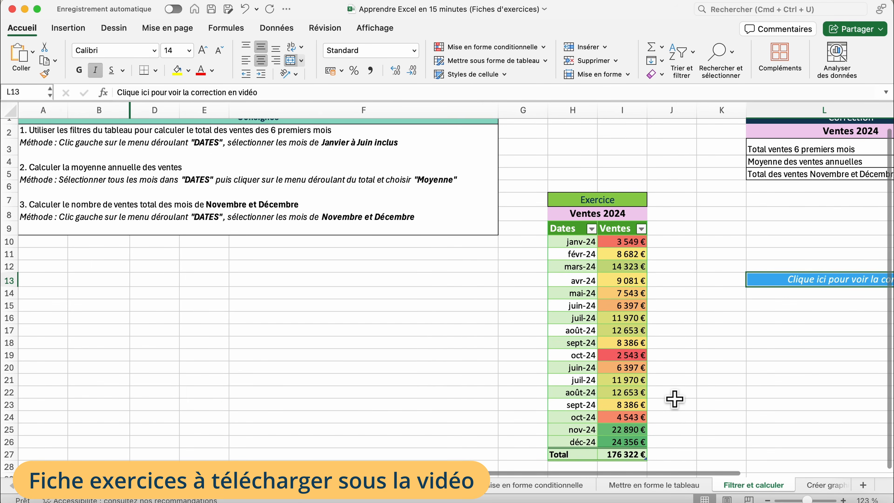
click(821, 485)
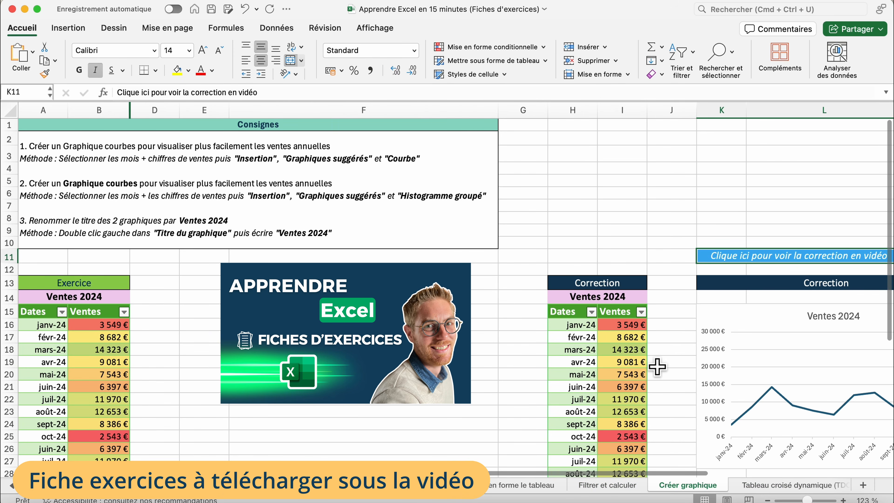
scroll(607, 365, down, 5)
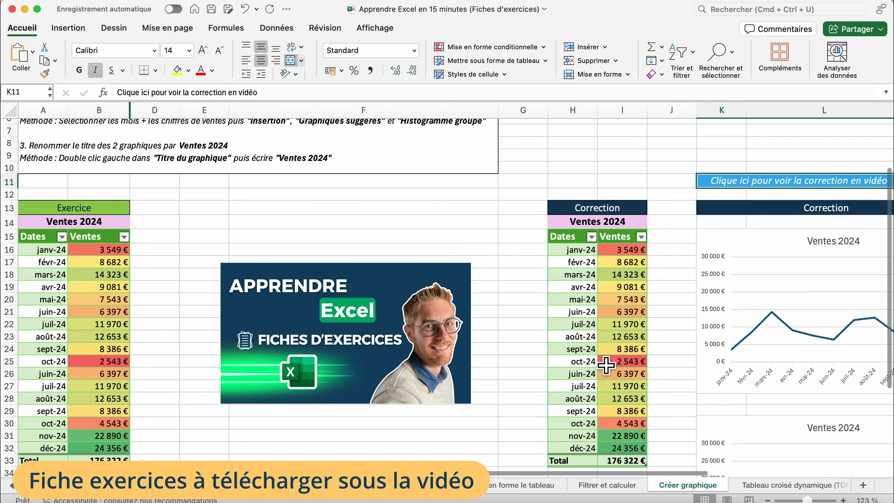
scroll(606, 365, down, 2)
- Read the questions and view the exercise table on the Tableau croisé dynamique (TDC) sheet
click(769, 485)
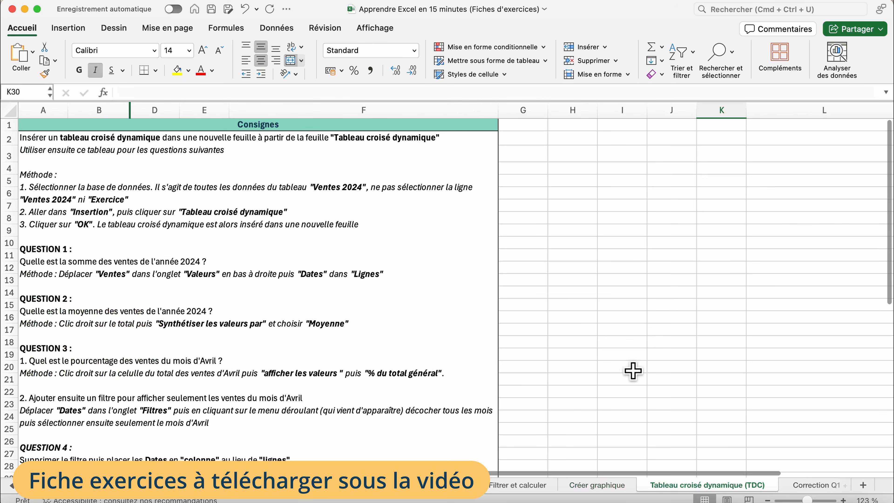
scroll(576, 317, down, 2)
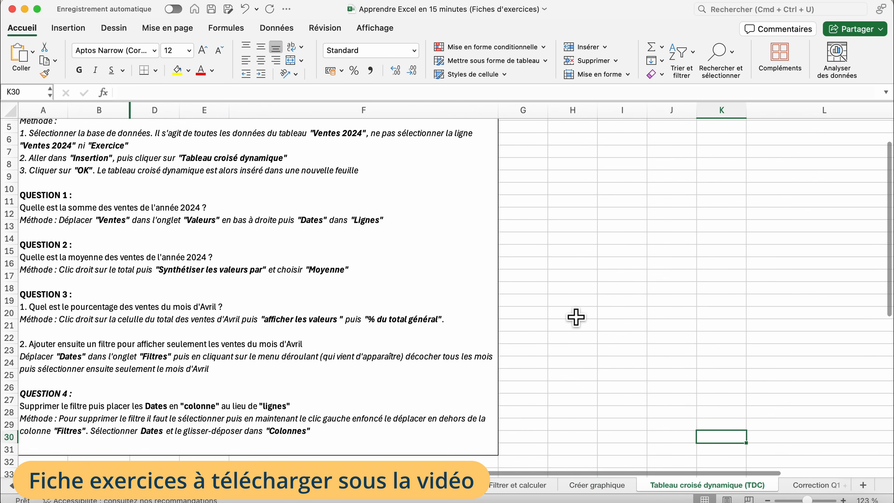
scroll(575, 316, down, 5)
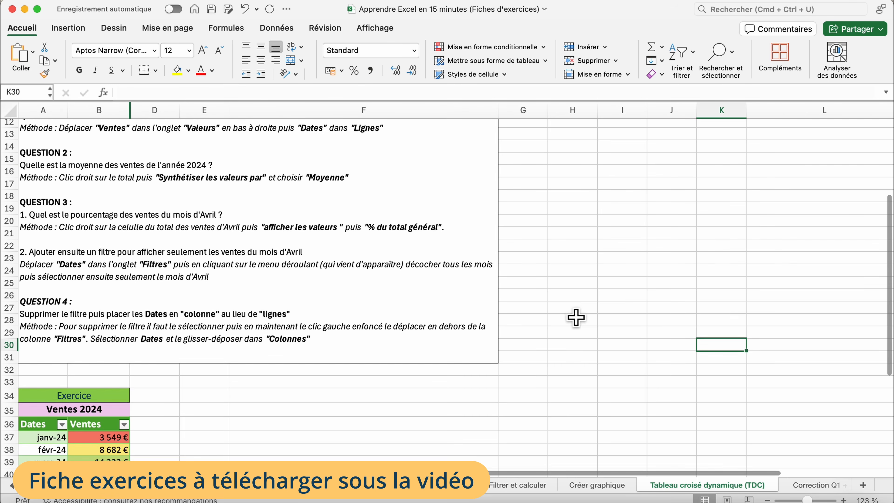
scroll(576, 316, down, 5)
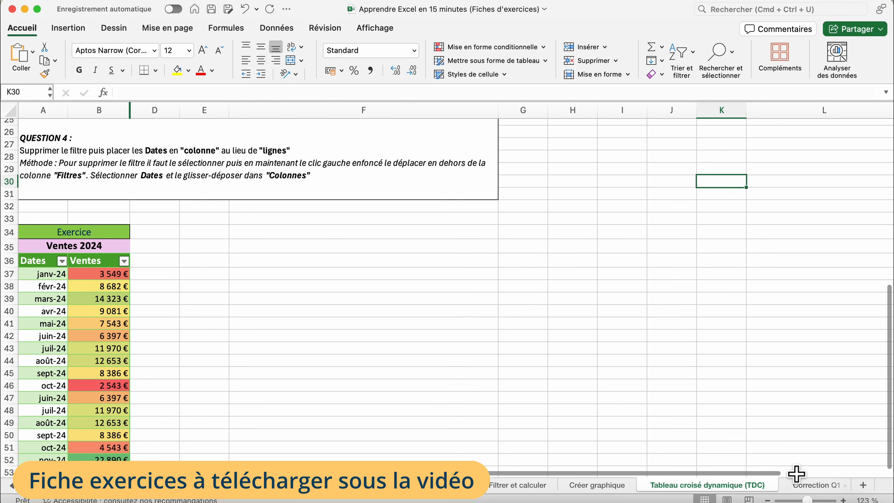
- Examine the pivot table solutions on the Correction Q1 + Q2 + Q3 + Q4 sheet
click(798, 485)
scroll(679, 364, down, 5)
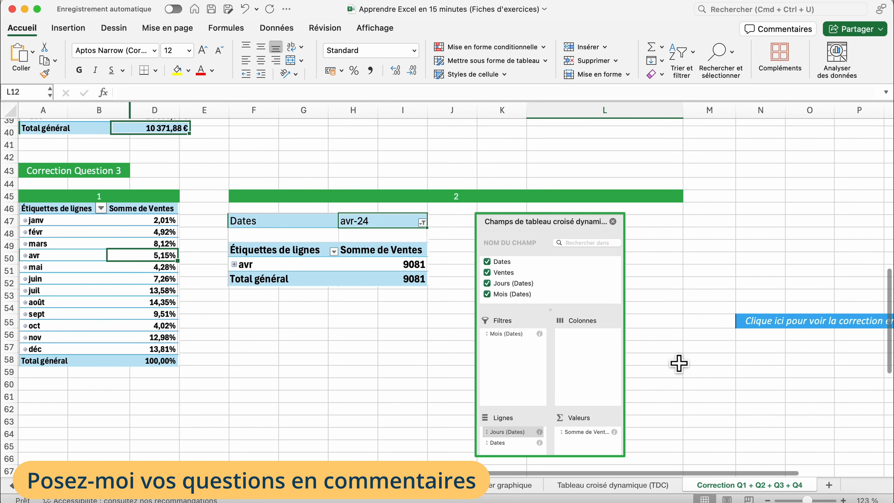
scroll(679, 364, down, 6)
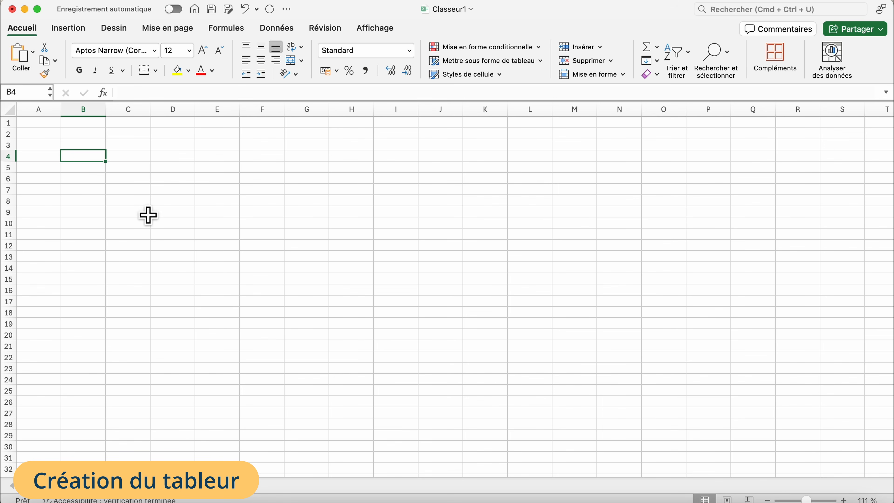
- Enter the column header "Ventes" in cell A1 of the Classeur1 workbook
click(52, 127)
text(Ventes)
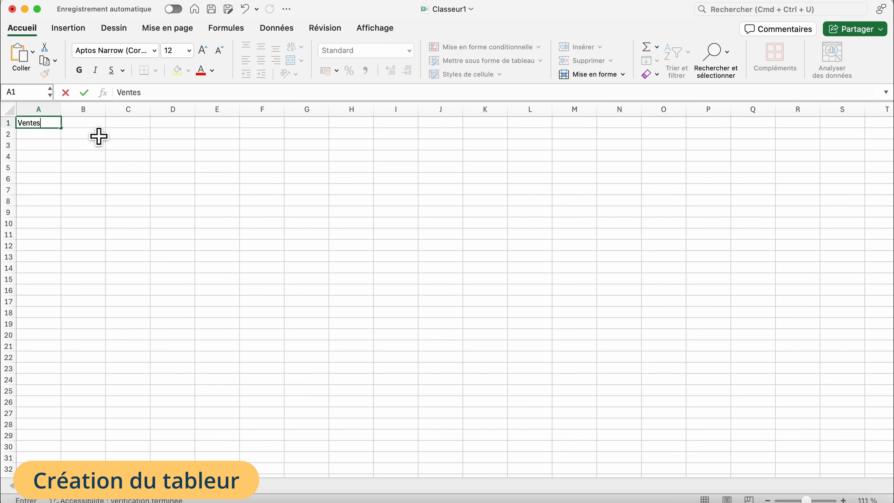
key(Tab)
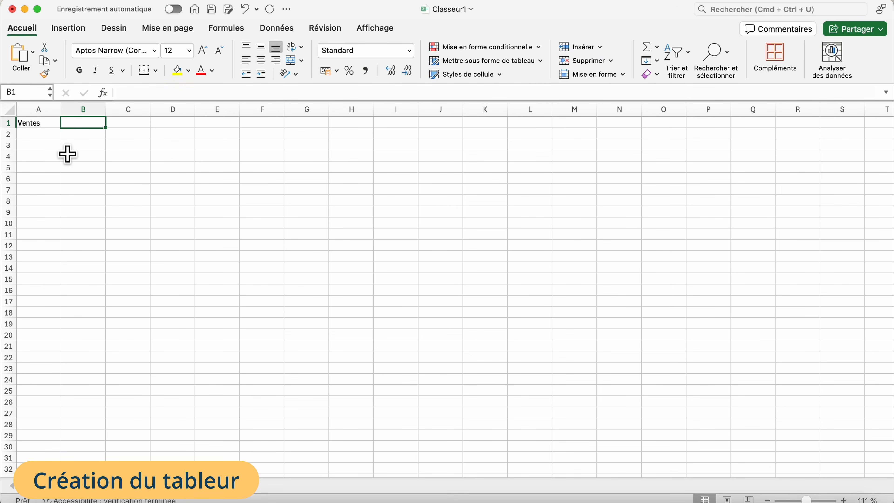
- Enter the column header "Dates" in cell B1, beside the "Ventes" header
click(53, 123)
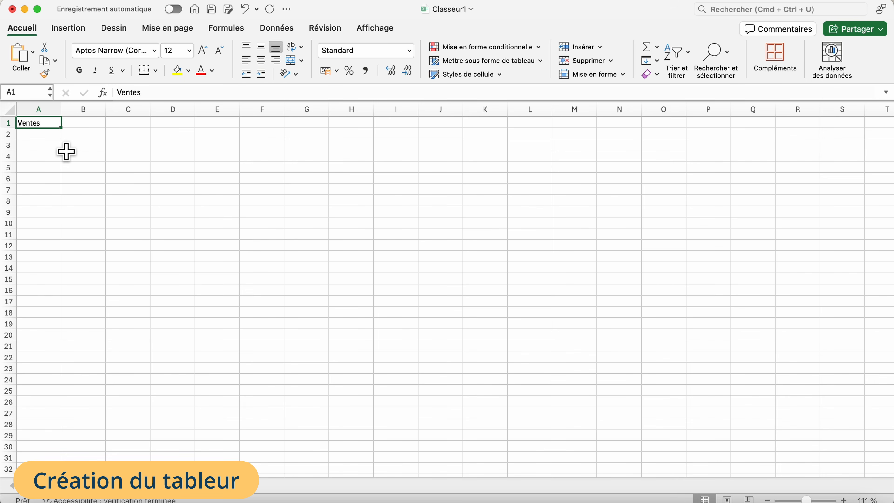
key(Tab)
key(shift+Tab)
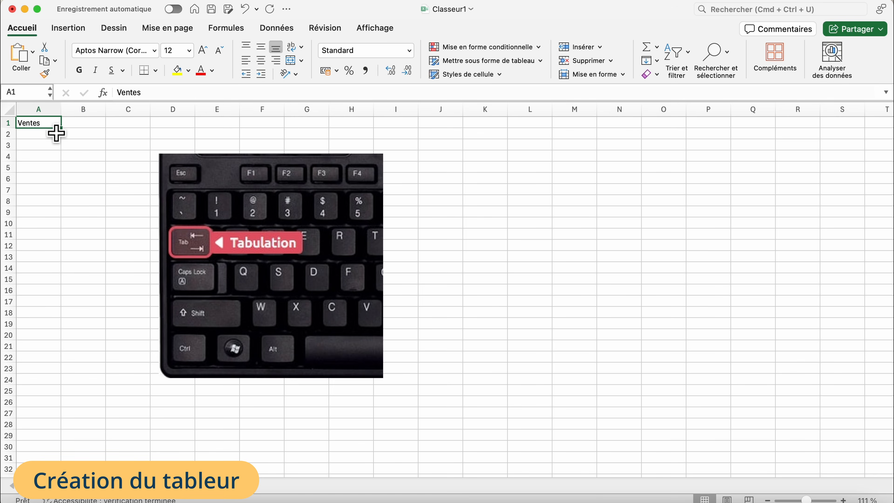
key(Tab)
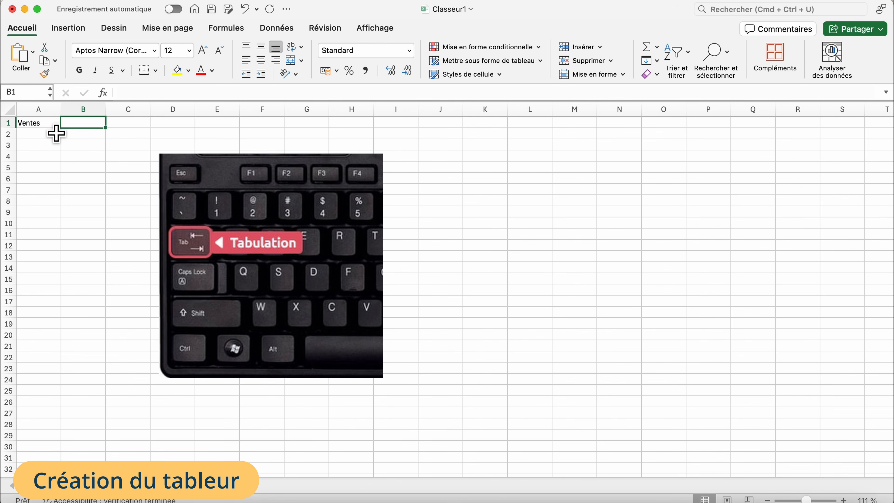
text(Dates)
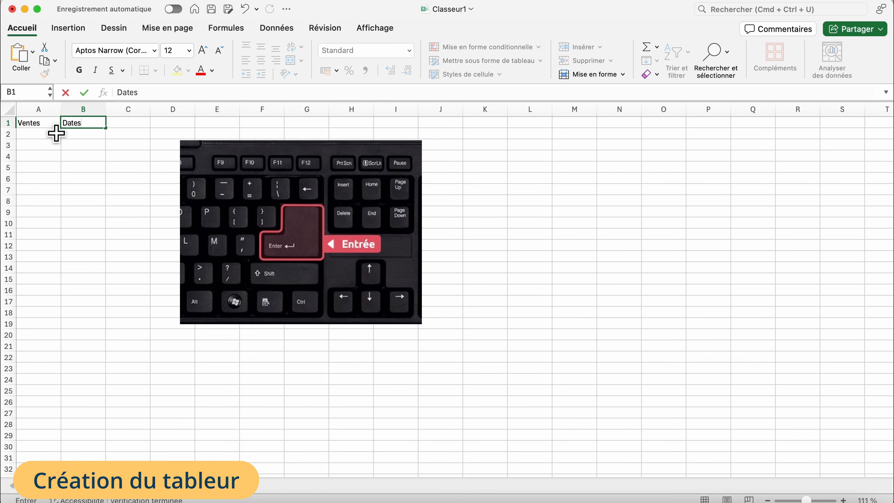
key(Return)
click(95, 127)
drag(173, 93, 90, 99)
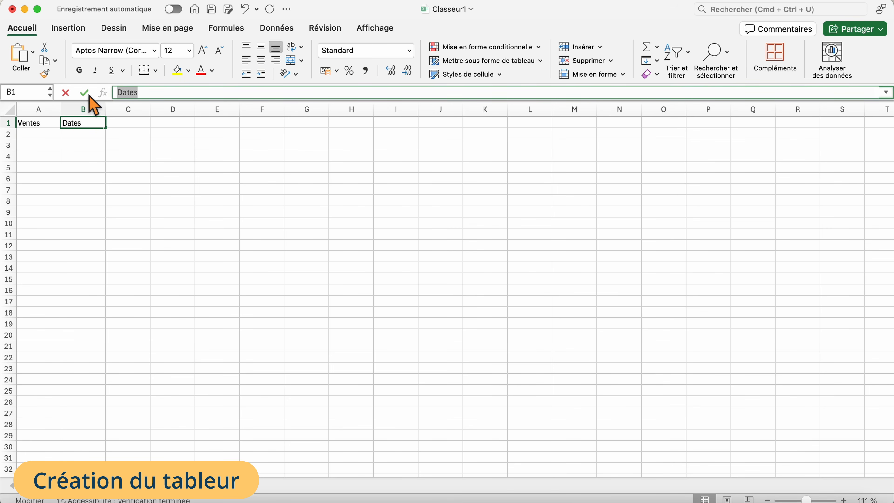
key(Escape)
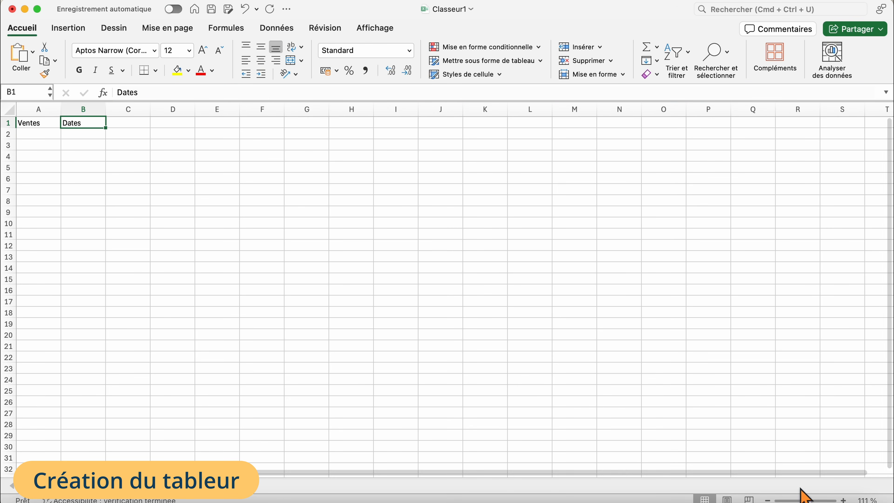
- Zoom the sheet to 175% and re-enter the last letter of the "Dates" header in cell B1
drag(808, 500, 811, 500)
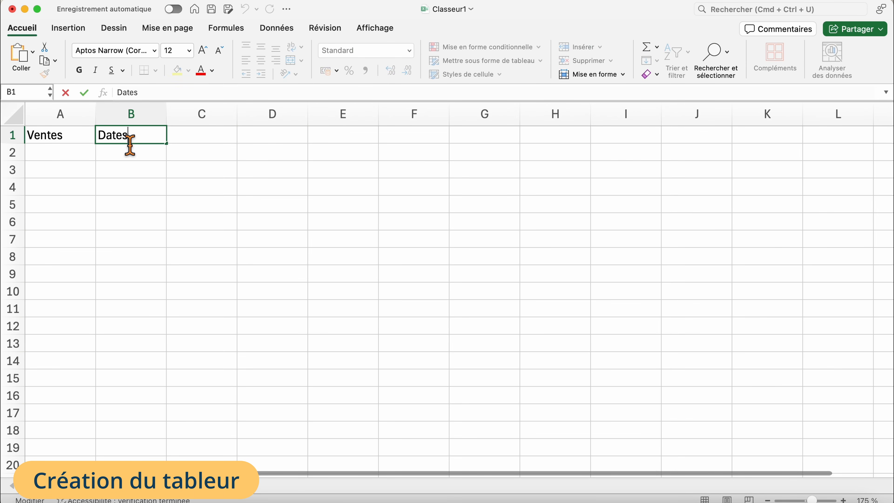
click(152, 94)
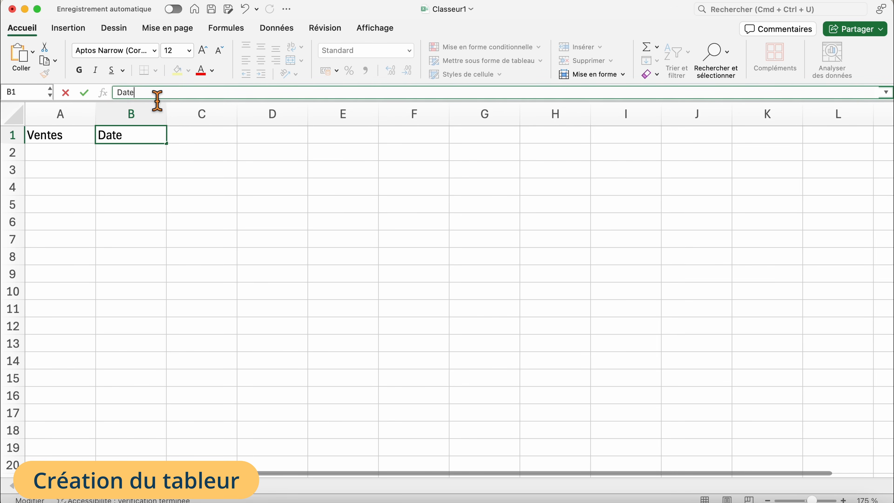
click(77, 161)
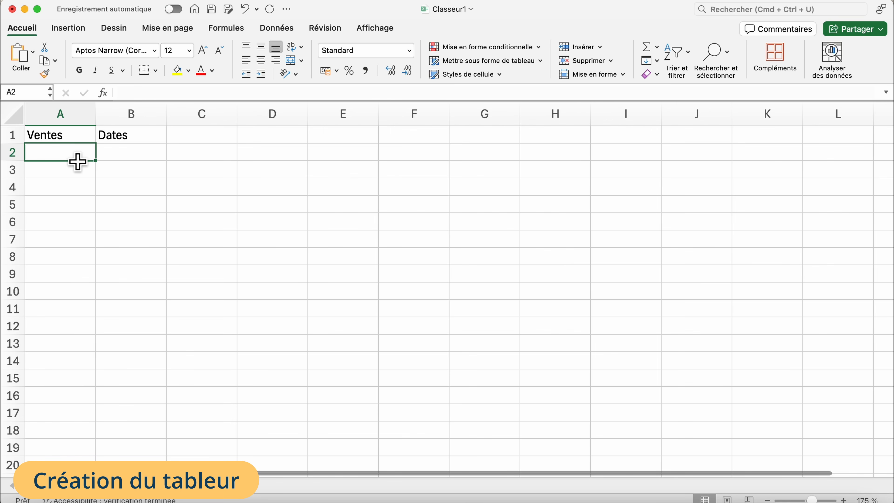
- Enter "Janvier 2024" in cell B2 and fill the monthly series down to October 2024 in B11
click(128, 163)
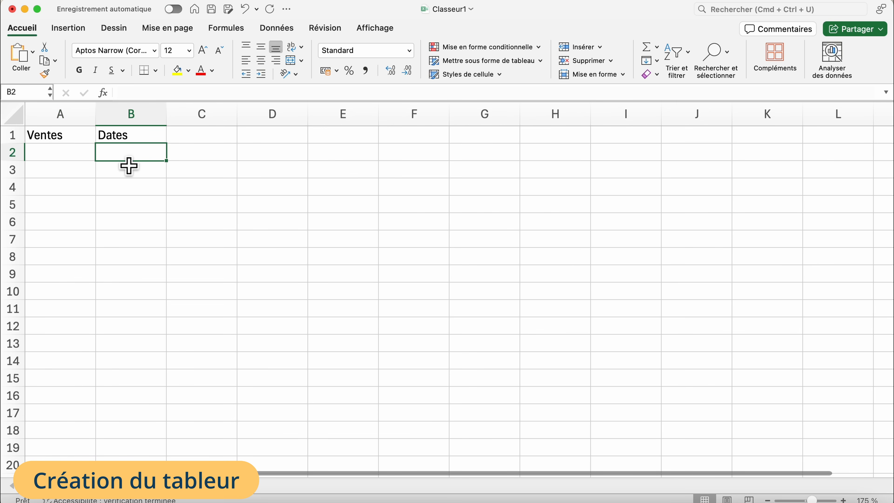
text(Janvier 2024)
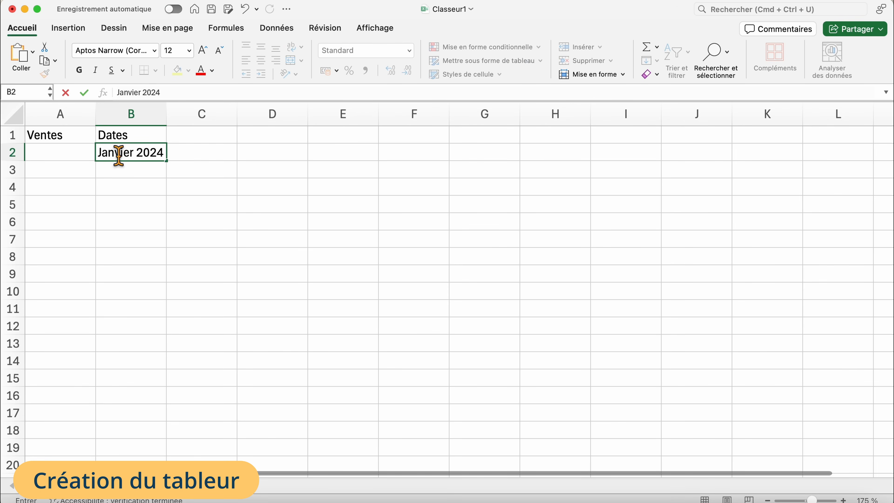
key(Return)
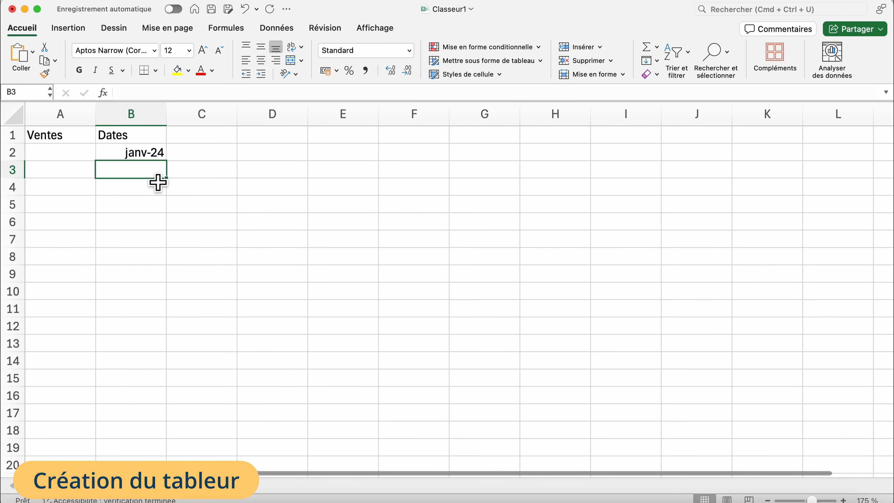
key(Up)
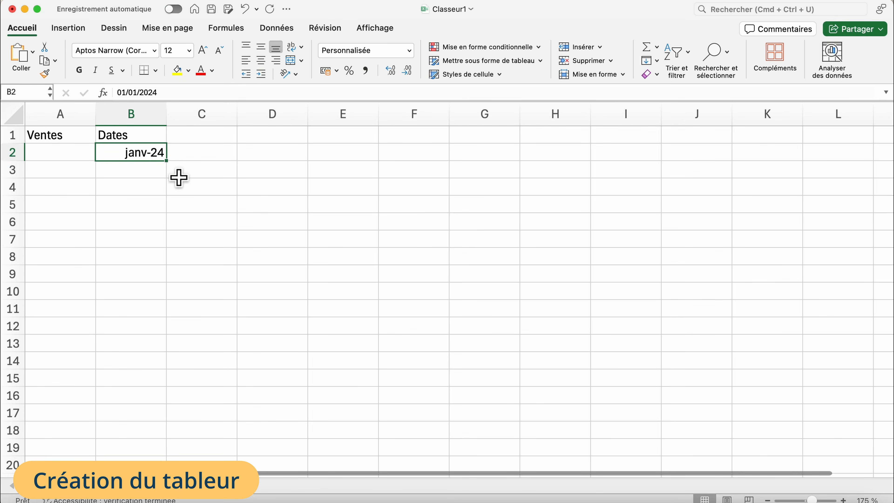
drag(167, 162, 172, 324)
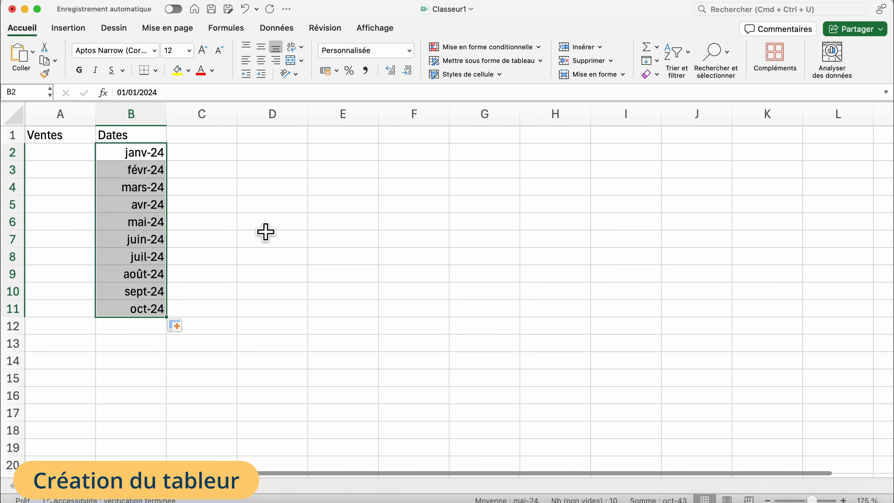
- Enter the sales 3549, 8682, 14323, 9081, 7543, 6397, 11970, 12653, 8386 and 4543 in cells A2 to A11
click(67, 155)
text(35)
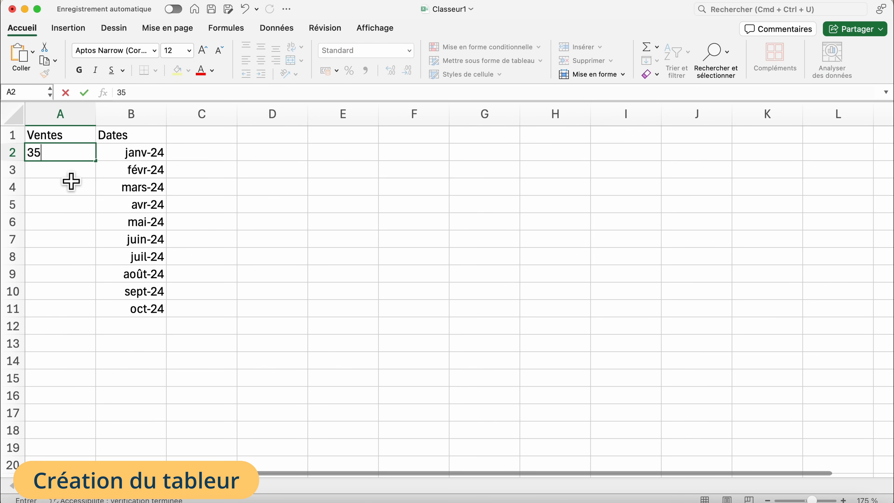
text(49)
key(Return)
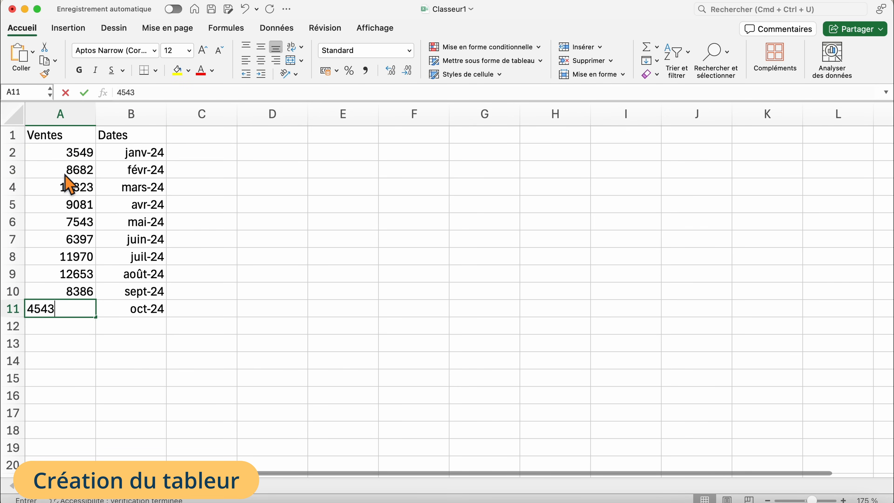
key(Return)
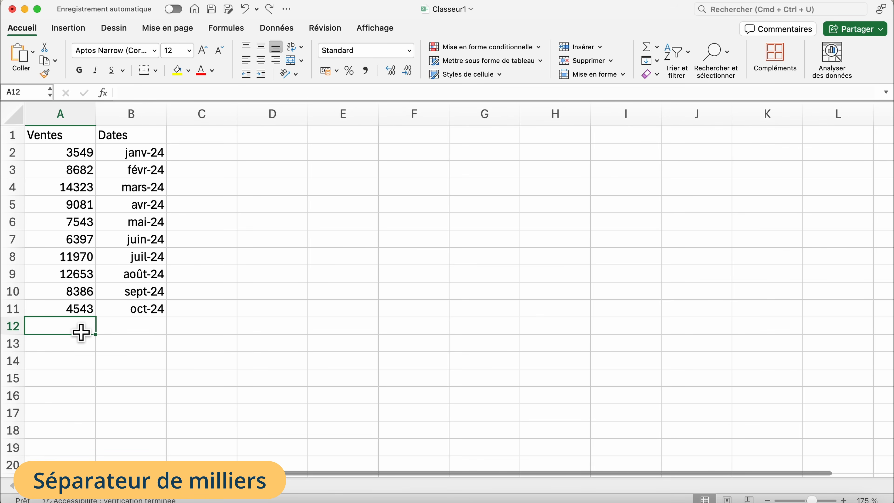
- Format the sales values in A2 to A11 as Monétaire without decimals
drag(76, 154, 75, 310)
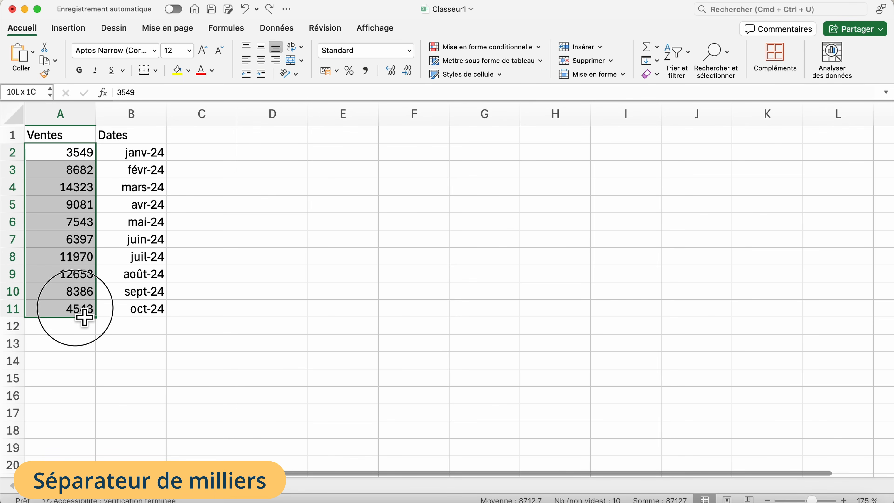
click(25, 34)
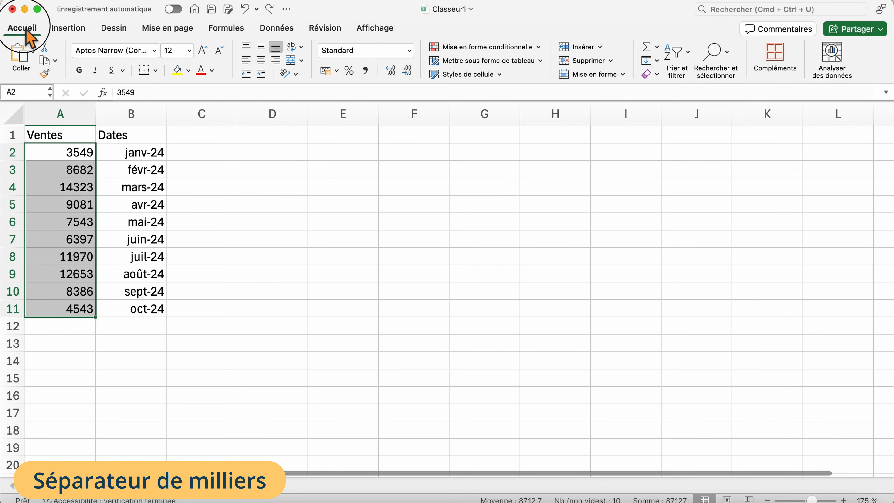
click(27, 31)
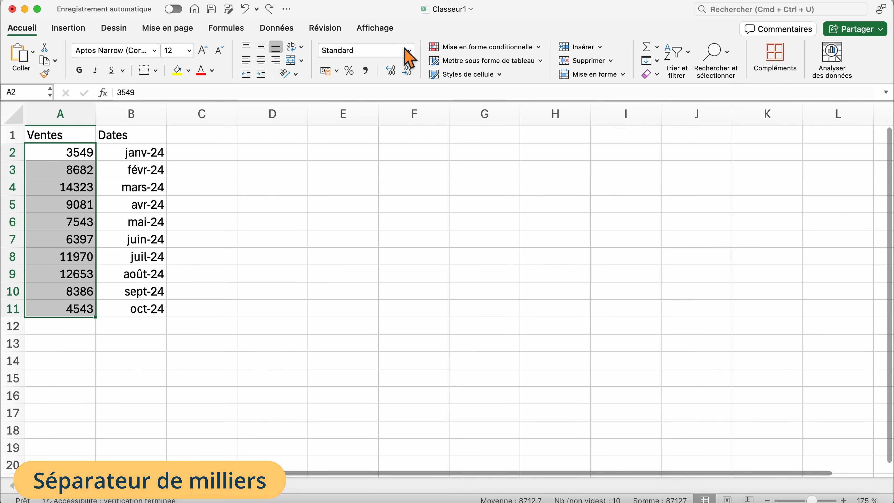
click(409, 53)
click(390, 121)
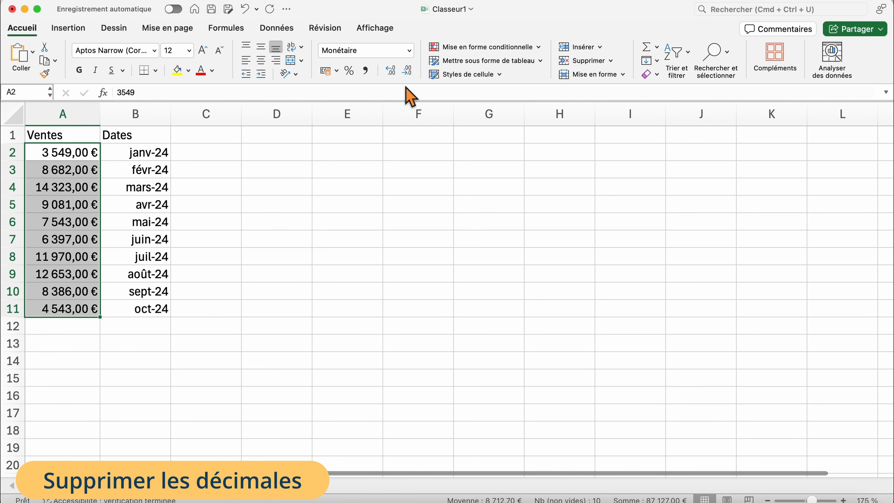
click(412, 77)
click(412, 77)
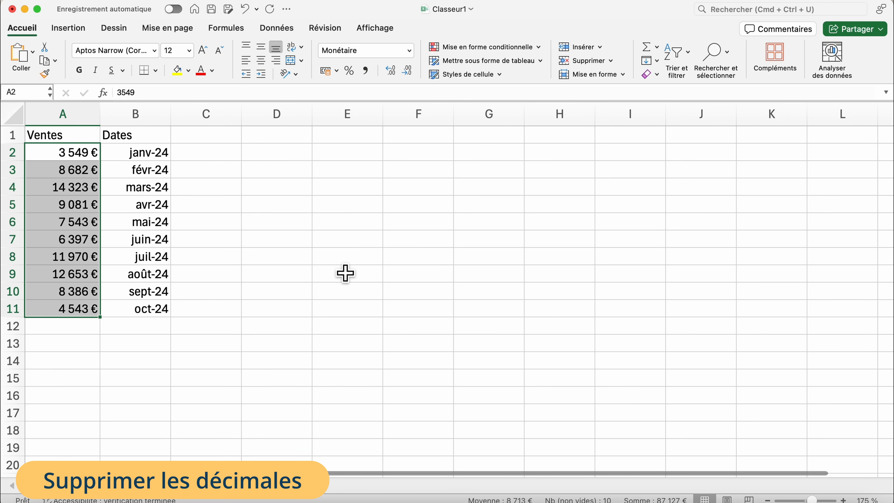
- Add a third column to the table with the header "Commentaires" in cell C1
click(224, 143)
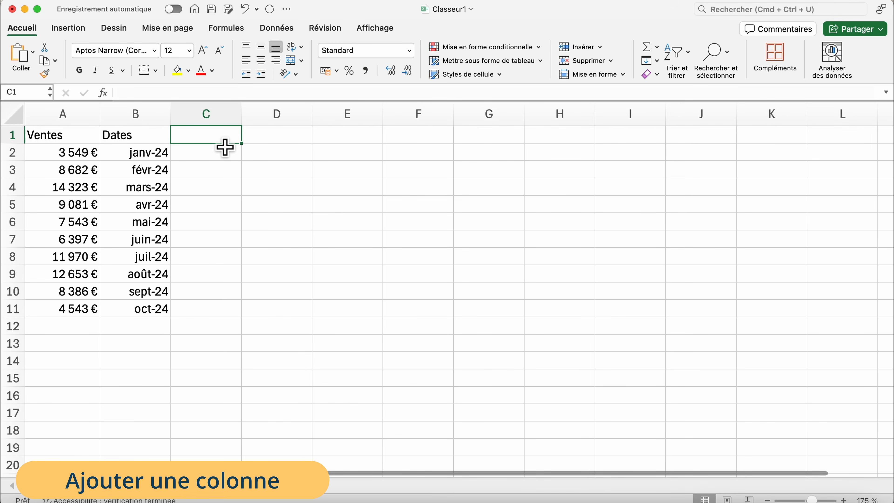
text(C)
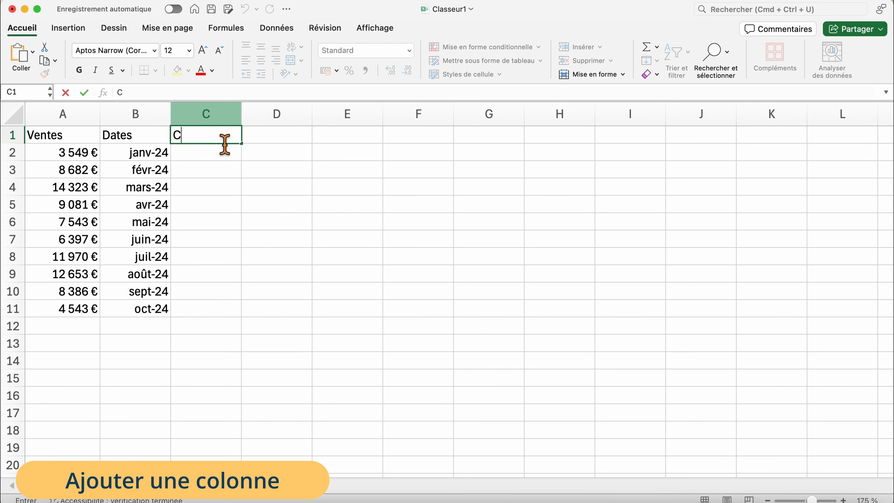
text(ommentaires)
key(Return)
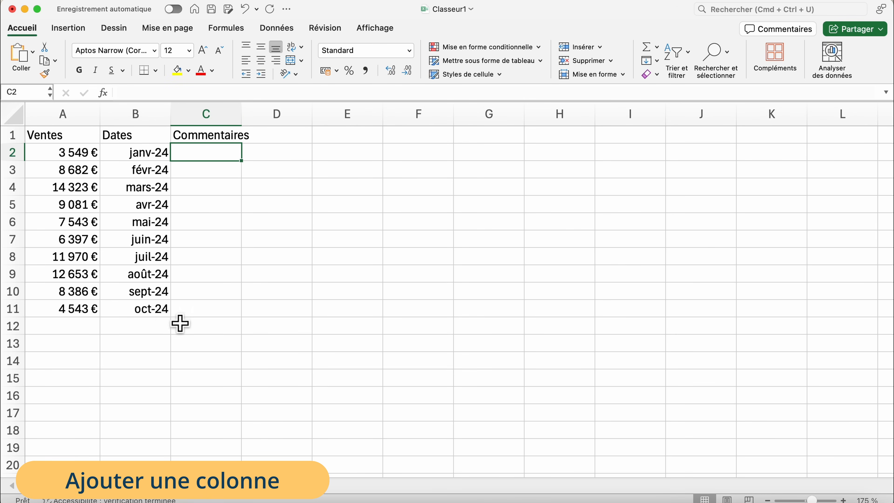
- Enter "Nous avons eu un problème d'approvisionnement d'ordinateur avec le fournisseur" as the October comment in cell C11
click(206, 316)
double_click(202, 315)
text(Nous avons eu un problème d'approvisionnement d'ordinateur avec le fournisseur")
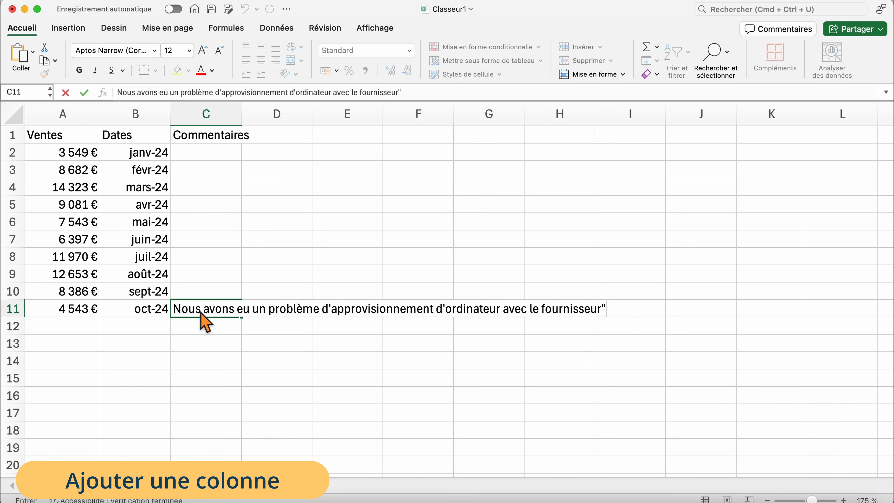
key(Return)
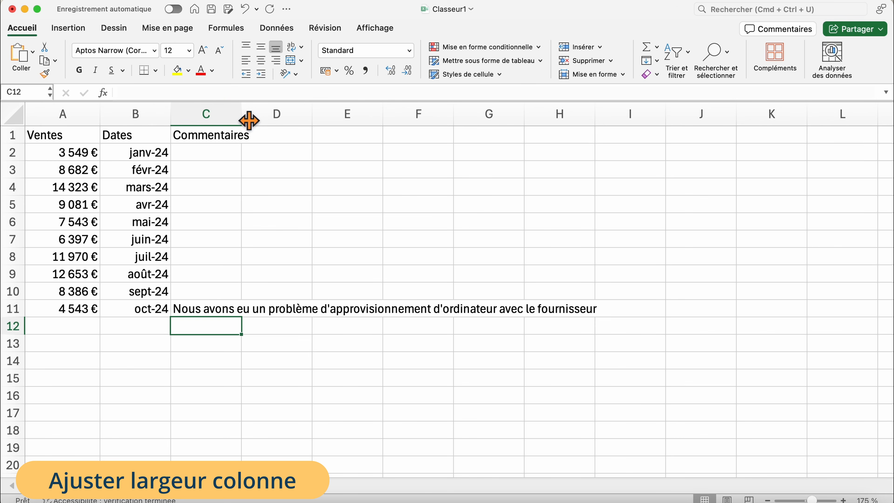
- Undo a manual widening of the Commentaires column and autofit columns A, B and C to their contents
drag(249, 120, 611, 126)
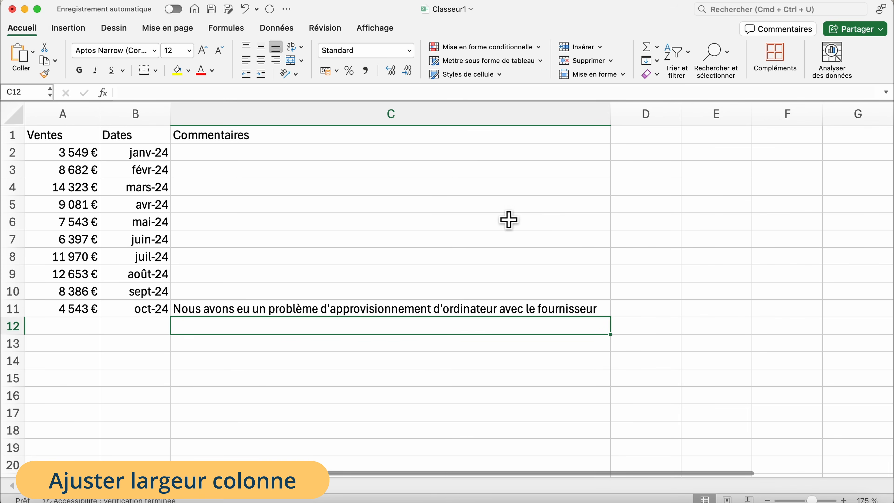
click(245, 8)
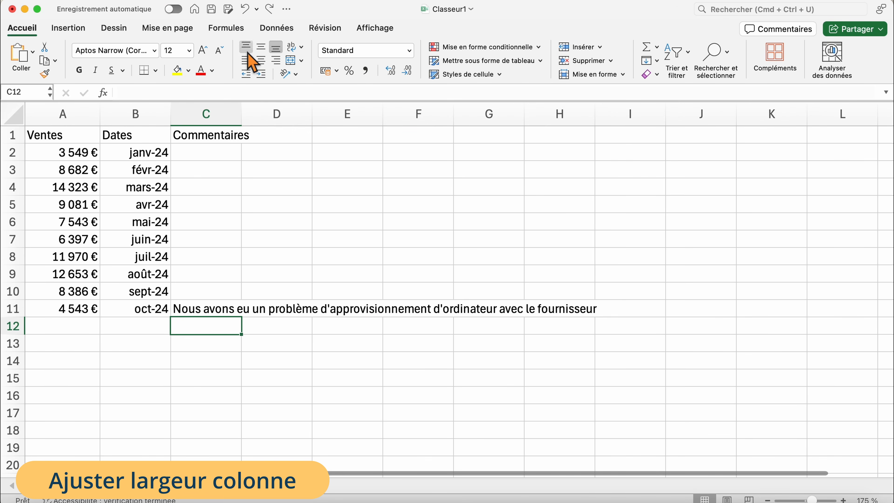
double_click(249, 120)
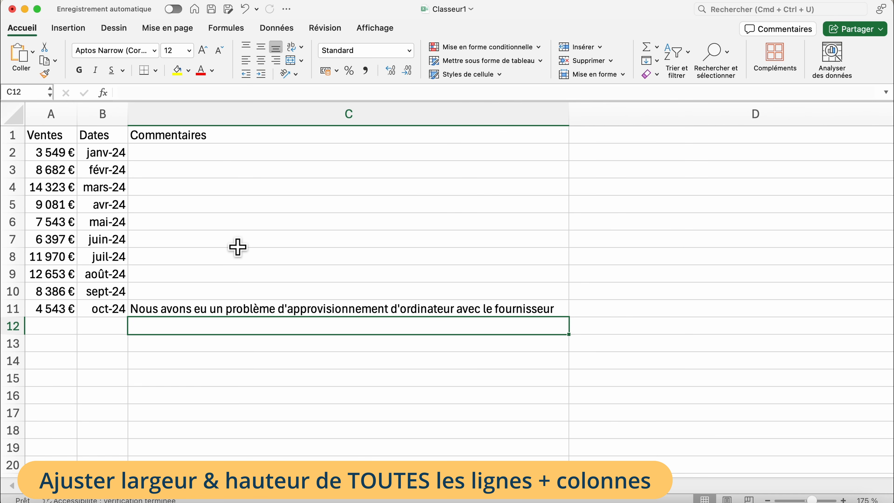
- Resize all rows and columns of the sheet at once, and autofit their heights and widths to the contents
click(22, 123)
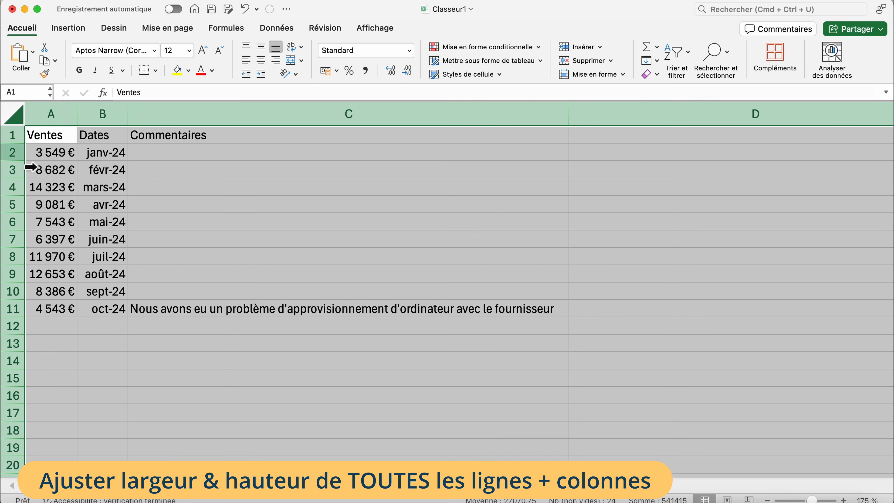
drag(22, 187, 22, 184)
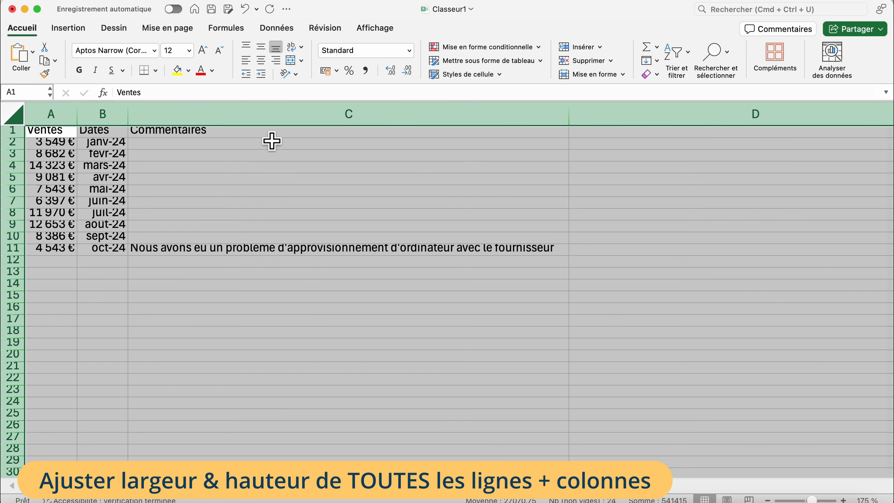
drag(574, 129, 501, 123)
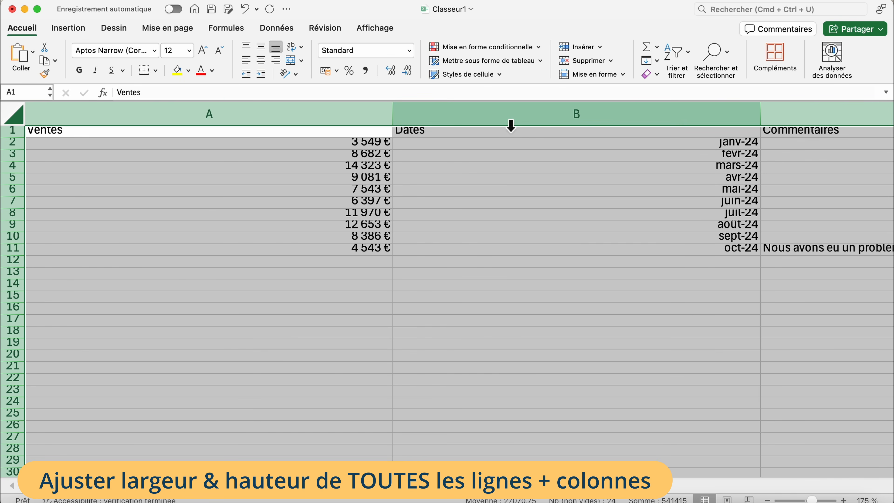
double_click(23, 169)
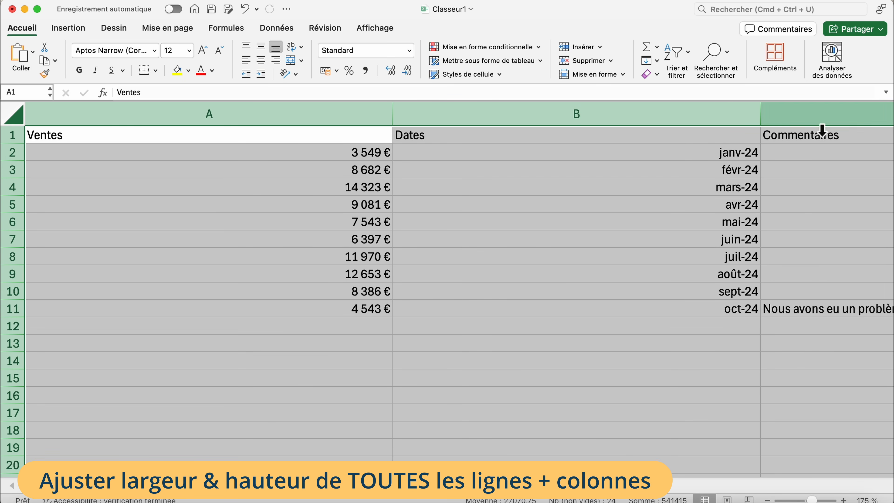
double_click(767, 119)
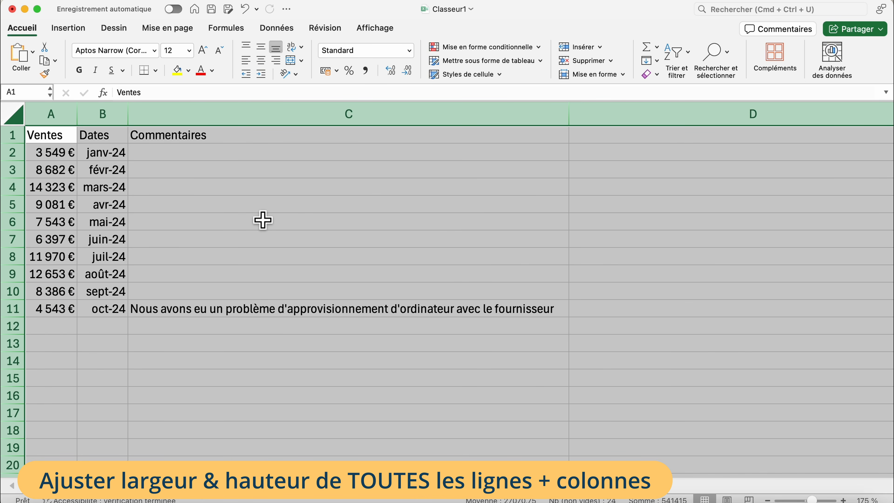
- Hide the Commentaires column (column C)
click(240, 320)
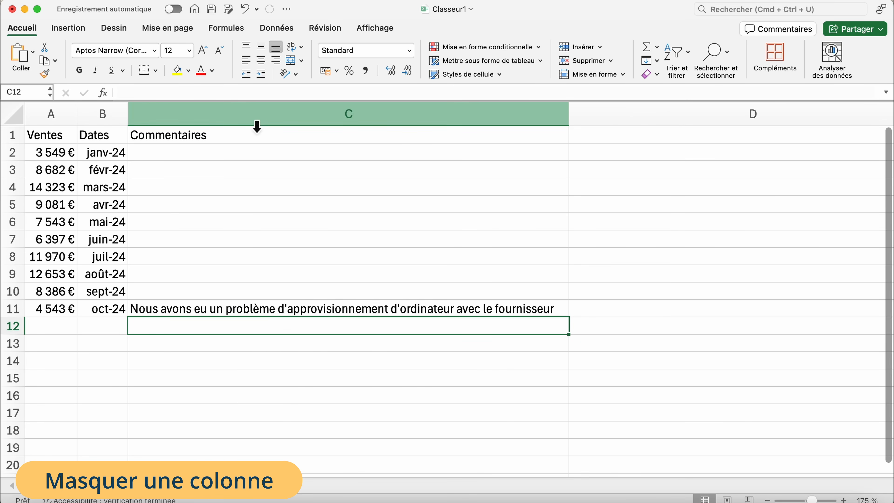
click(252, 121)
right_click(248, 120)
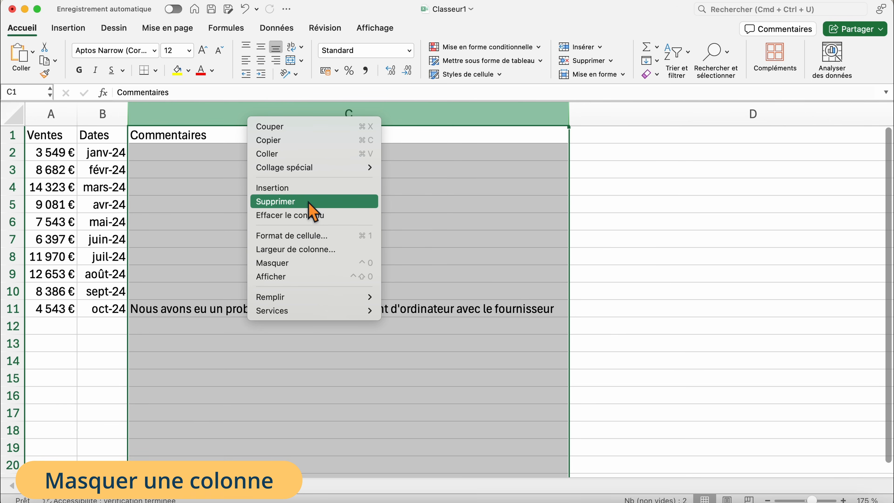
click(298, 263)
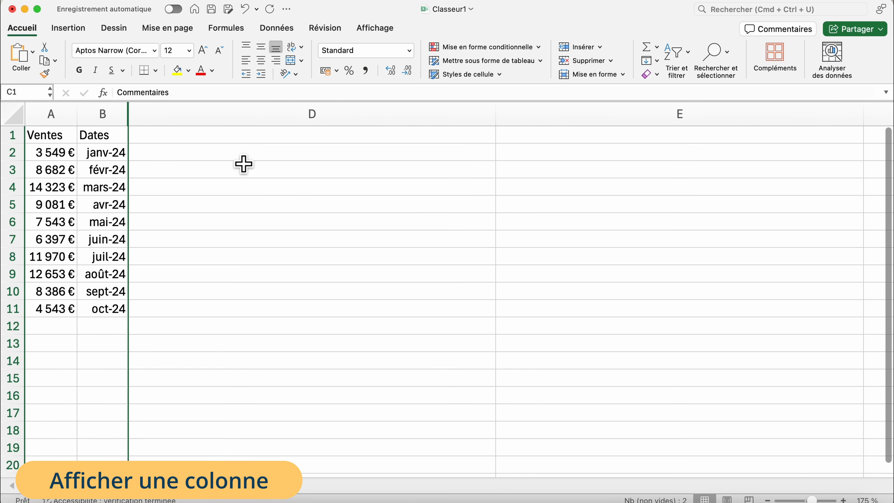
- Unhide column C between the Dates column and column D
drag(117, 120, 155, 125)
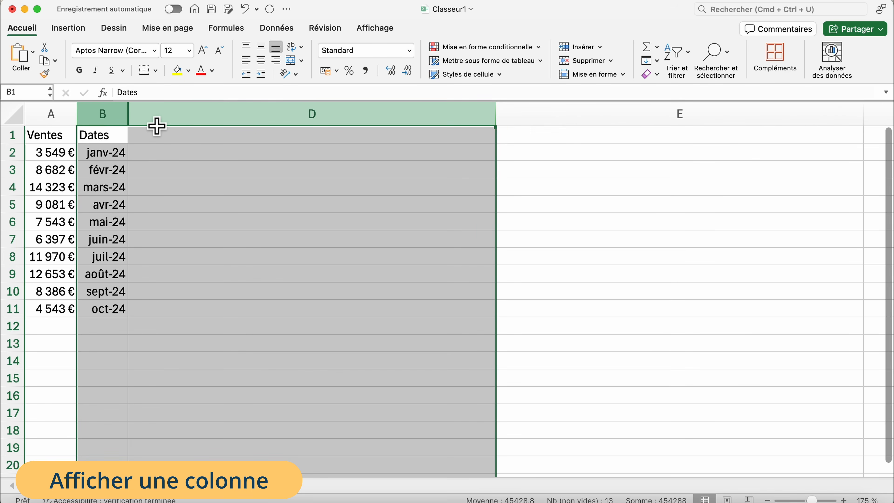
right_click(147, 119)
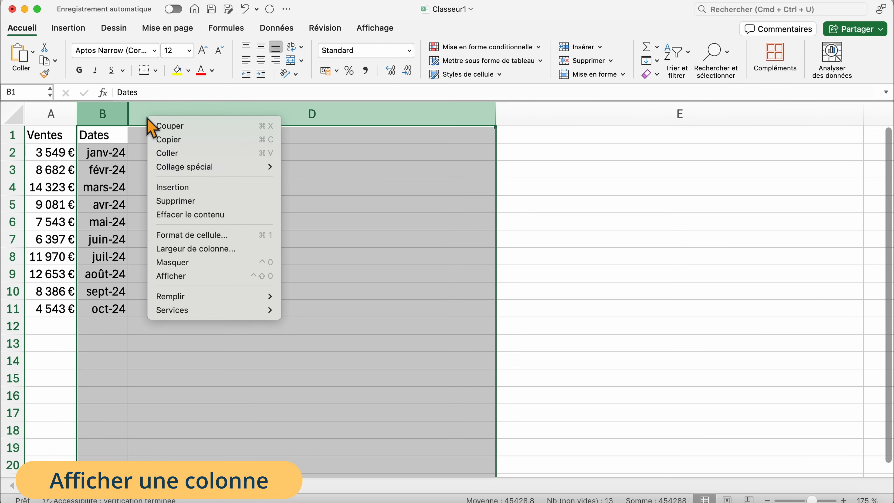
click(185, 277)
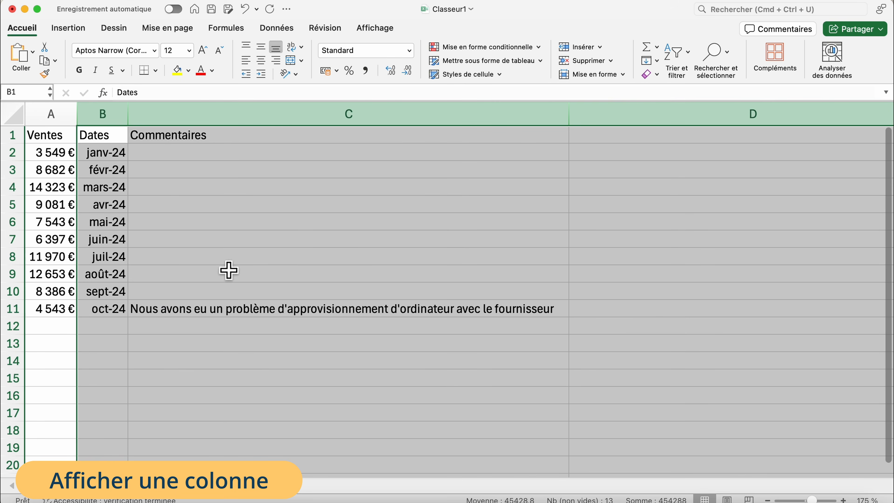
click(317, 244)
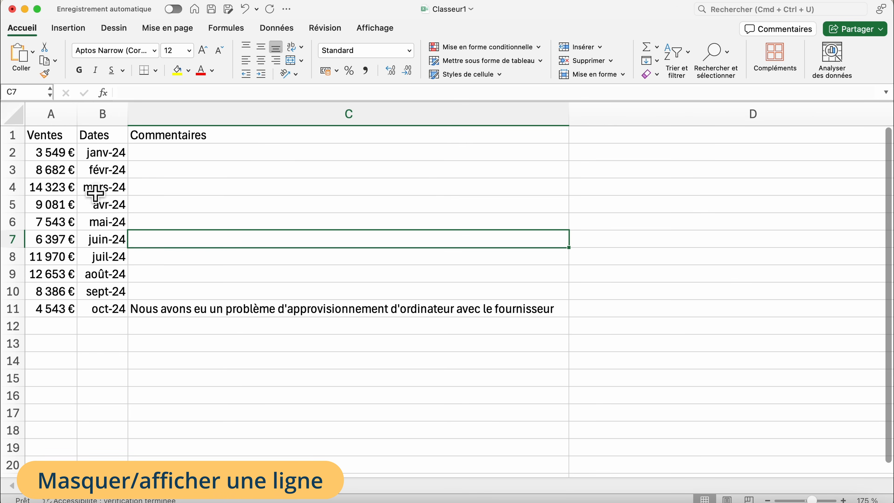
- Hide rows 3 and 4, which hold the February and March sales
drag(16, 171, 14, 188)
right_click(14, 190)
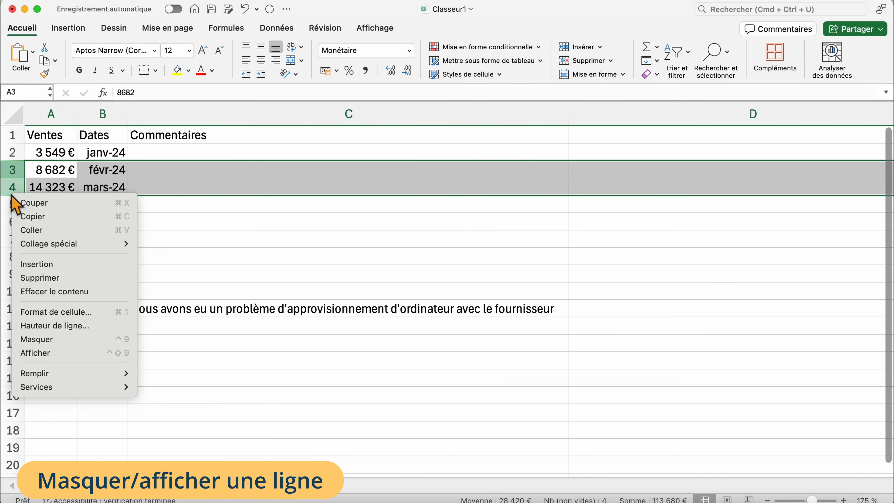
click(56, 340)
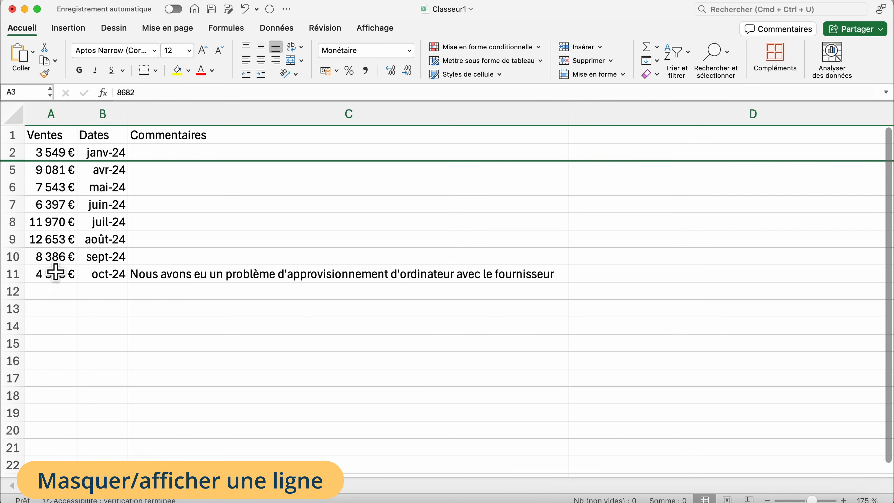
- Unhide the hidden rows between rows 2 and 5
drag(16, 152, 23, 179)
right_click(21, 176)
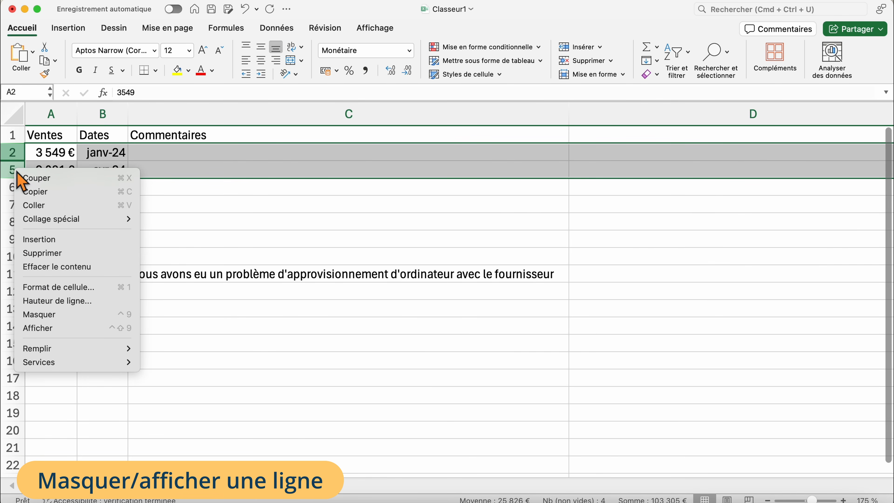
click(56, 325)
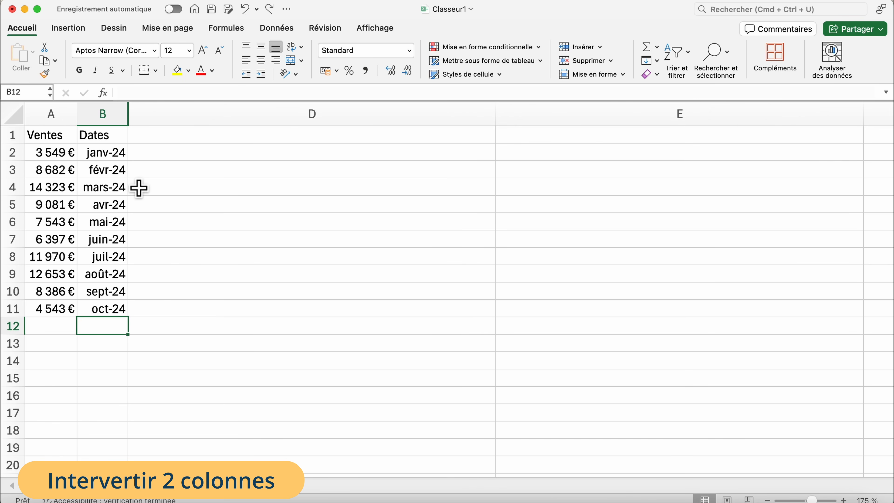
- Swap the two data columns by moving the Dates range B1:B11 in front of the Ventes column
drag(117, 139, 119, 319)
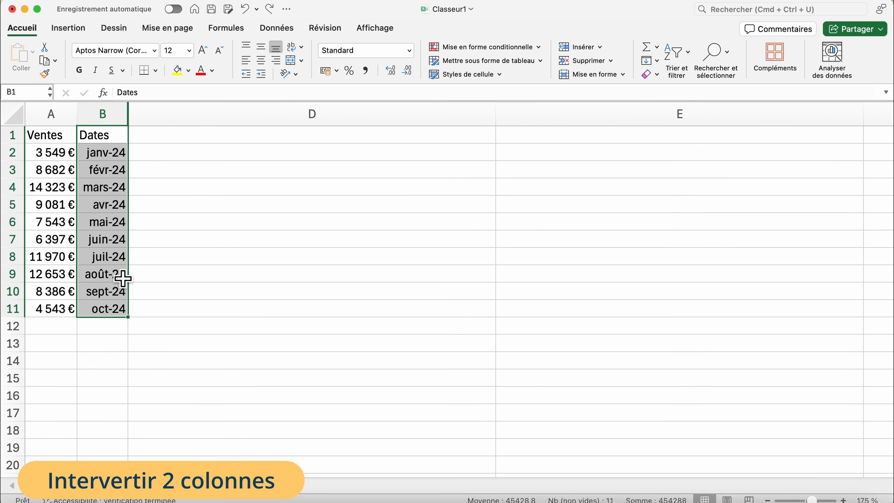
key(shift)
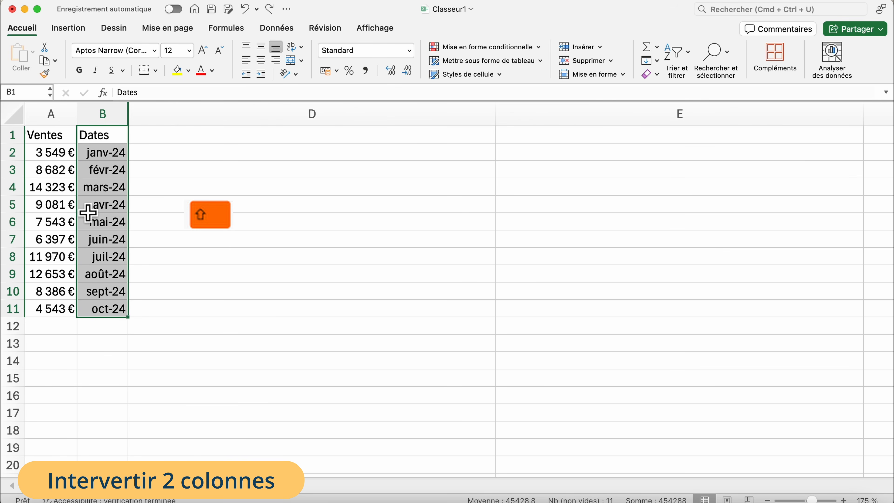
drag(86, 213, 31, 208)
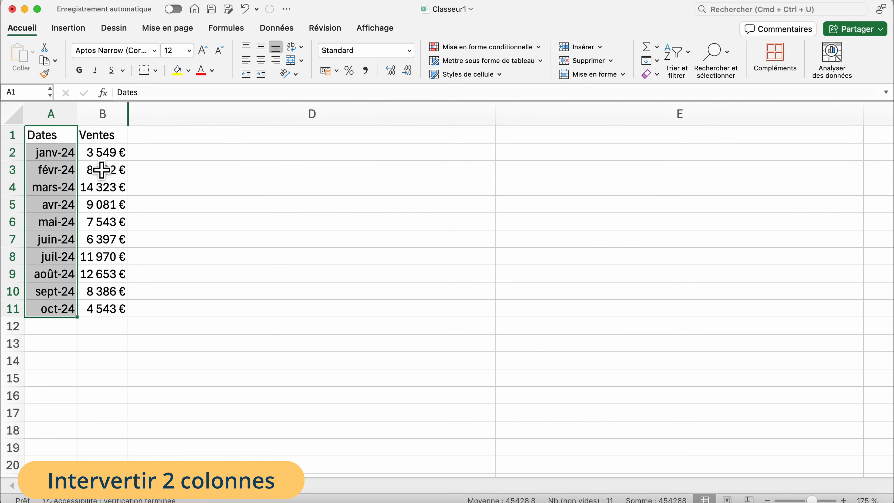
click(73, 327)
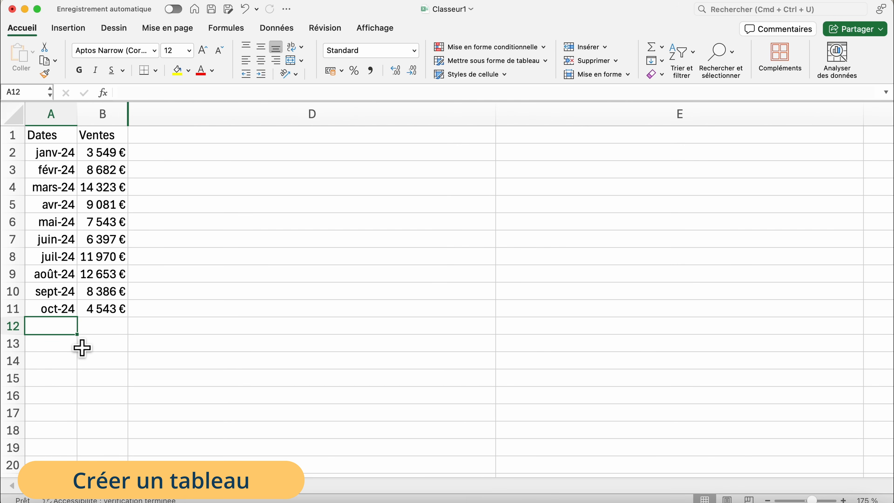
- Create a table from the range A1:B11, with its first row used as headers
drag(58, 138, 116, 310)
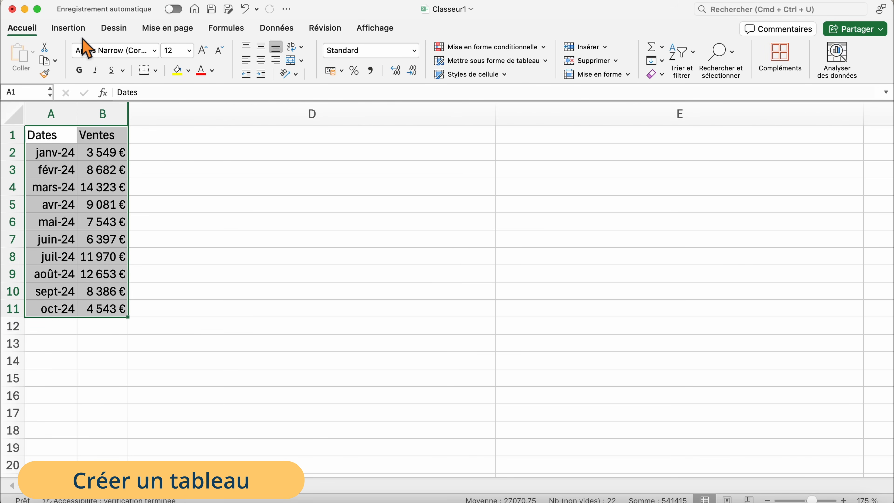
click(71, 32)
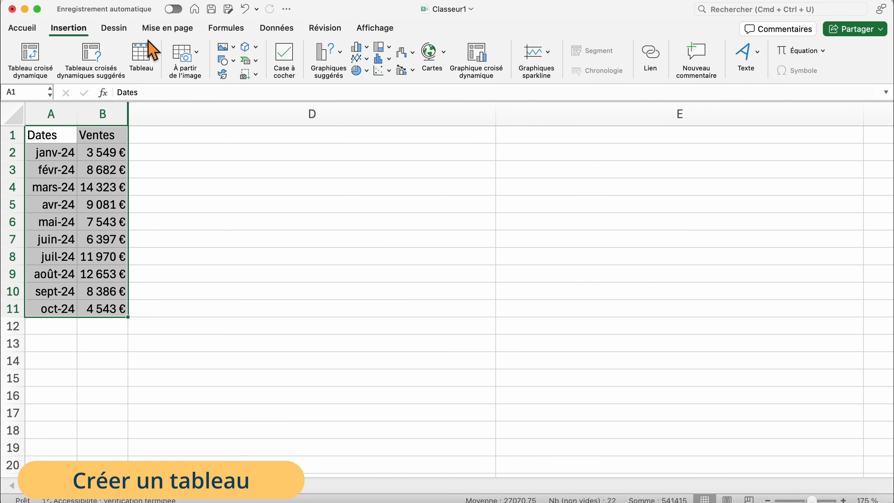
click(153, 58)
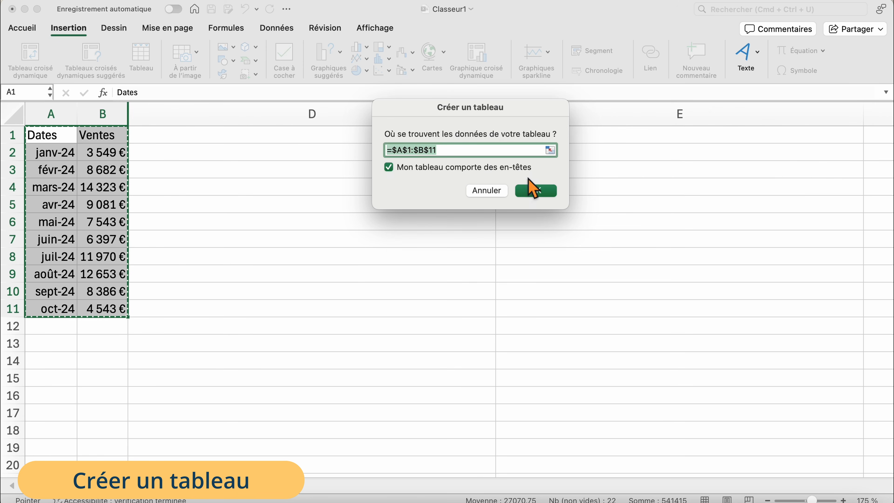
click(534, 190)
click(112, 337)
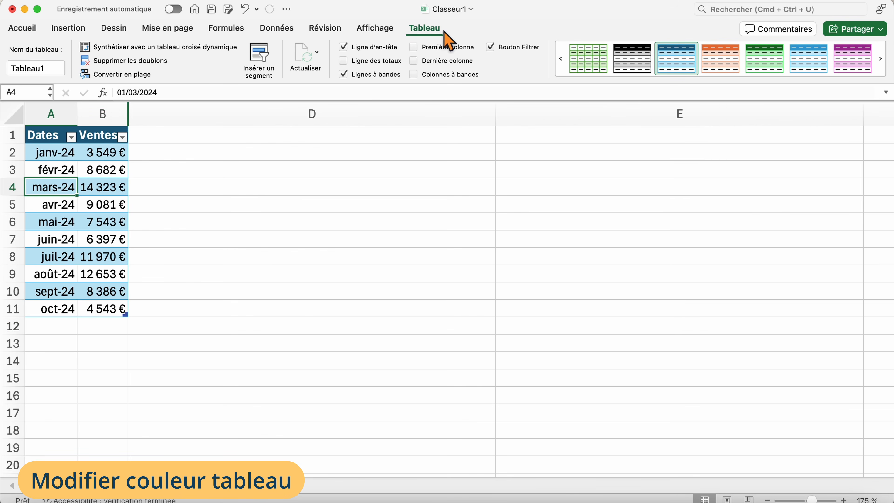
- Apply the light green banded table style from the Clair group to the table
mouse_move(741, 57)
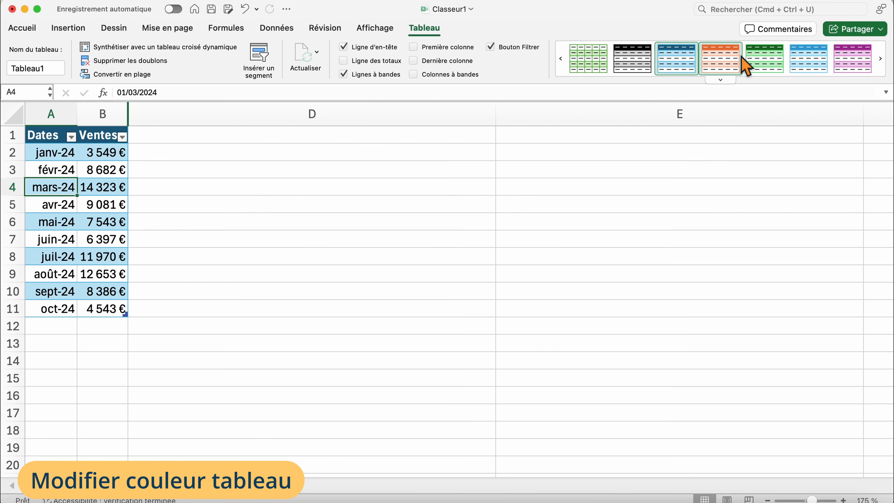
click(722, 81)
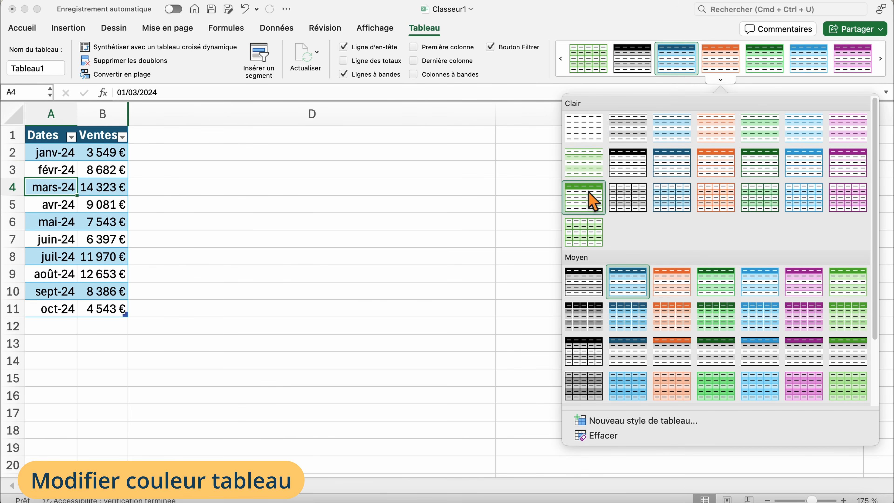
click(588, 167)
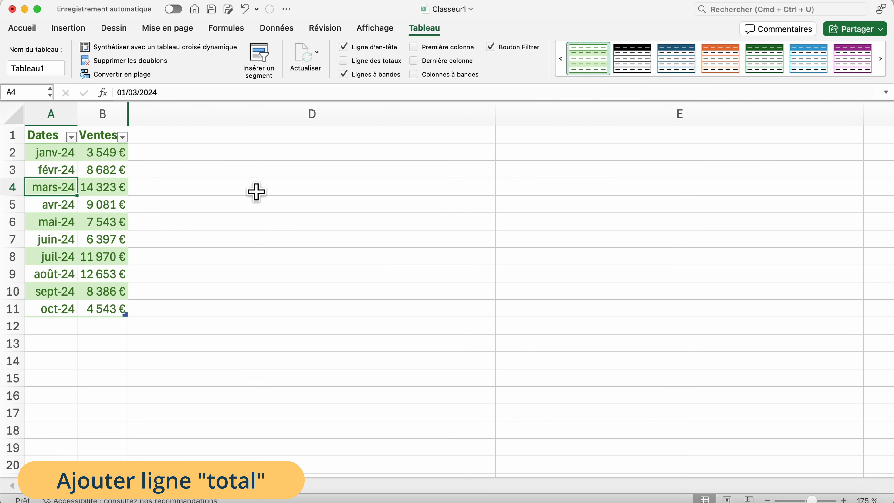
- Add a total row to the table and set its Ventes calculation to Moyenne
click(343, 61)
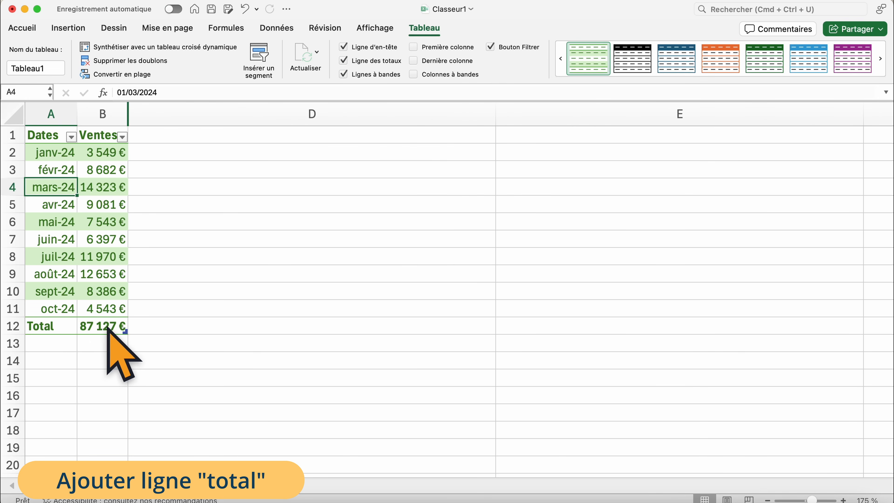
click(120, 336)
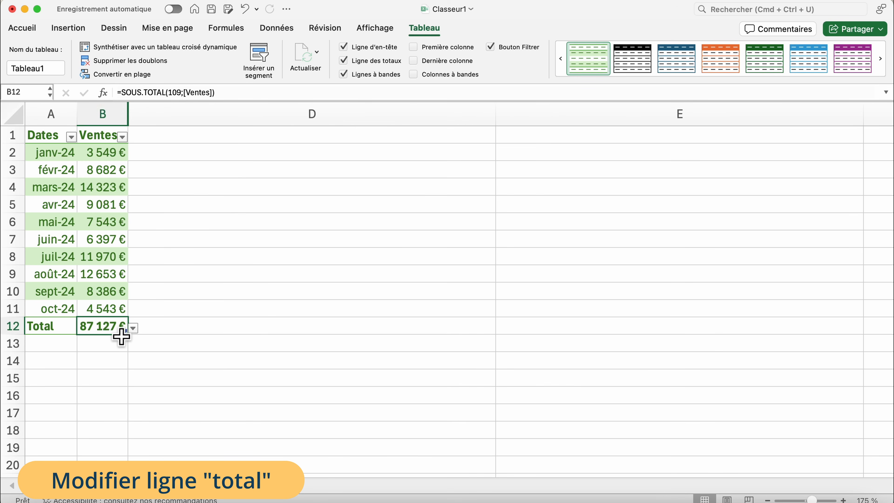
click(134, 328)
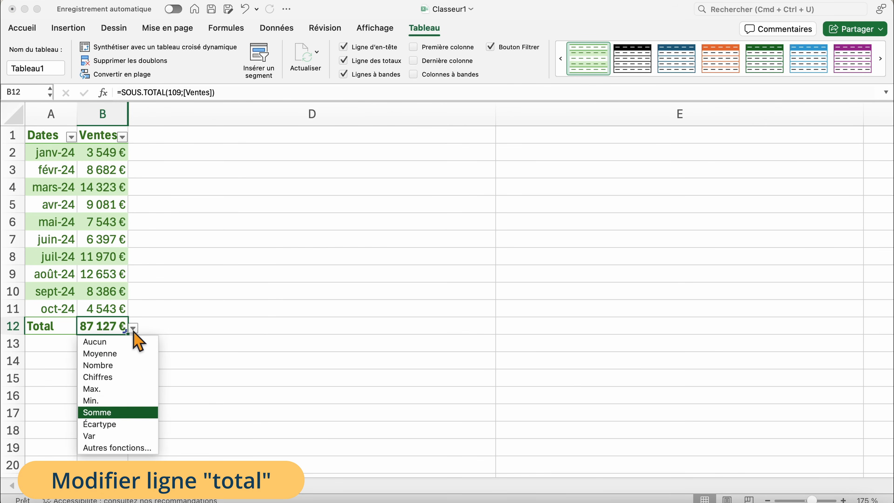
click(126, 357)
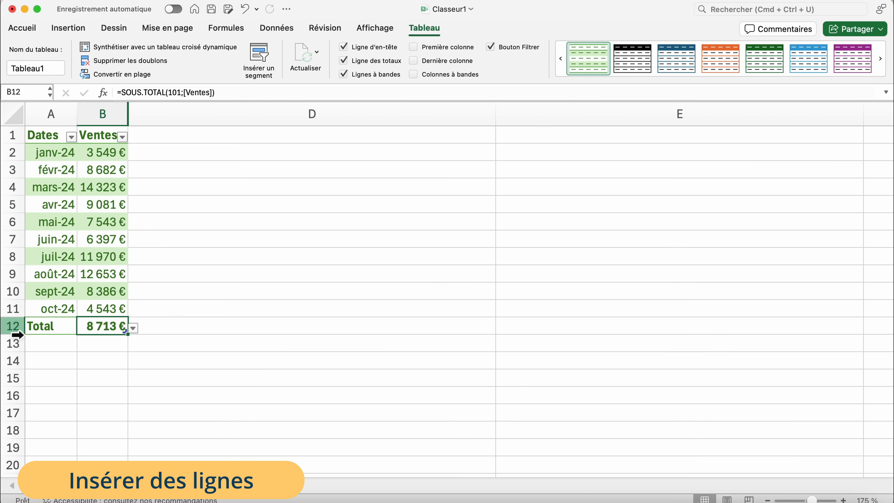
- Insert two blank rows between the October row and the Total row of the table
click(8, 326)
right_click(9, 328)
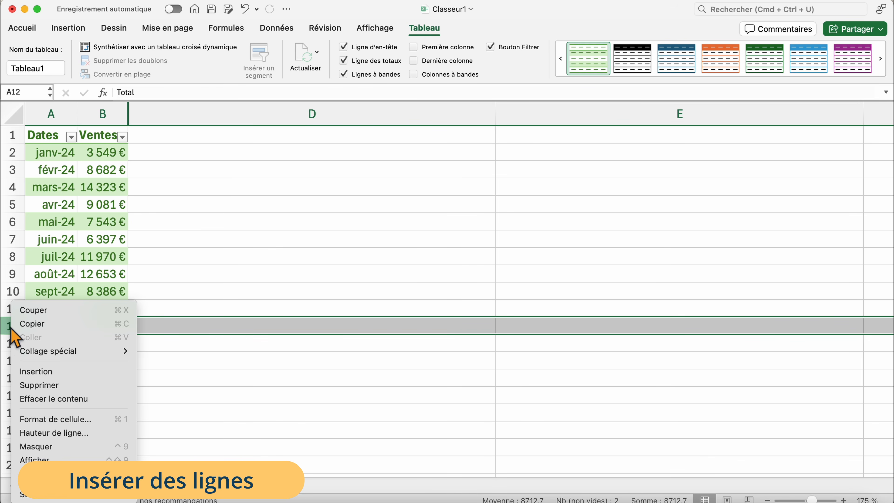
click(44, 372)
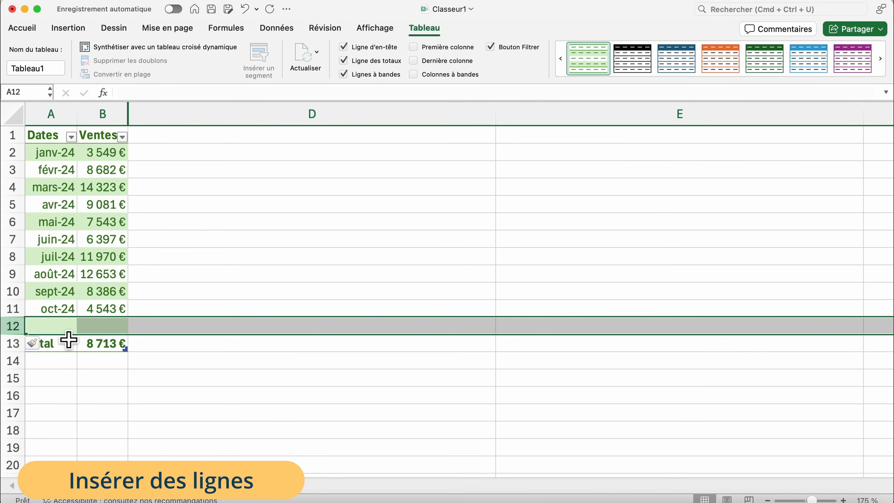
right_click(14, 327)
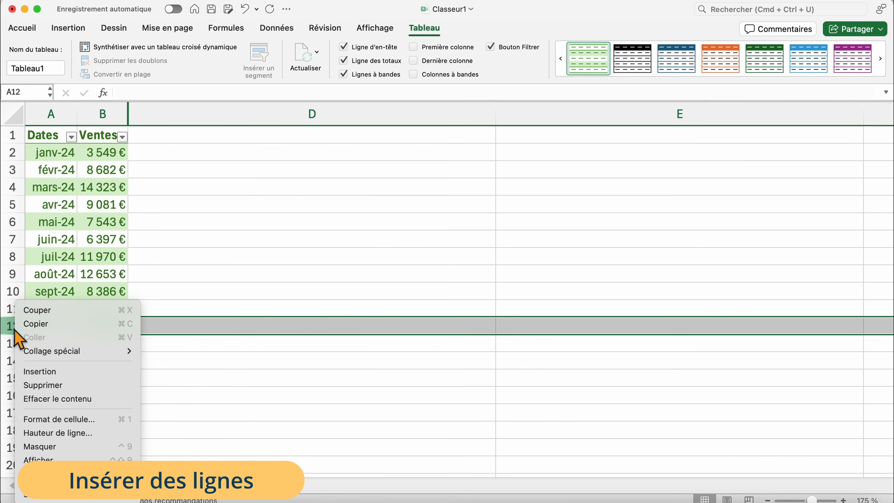
click(50, 373)
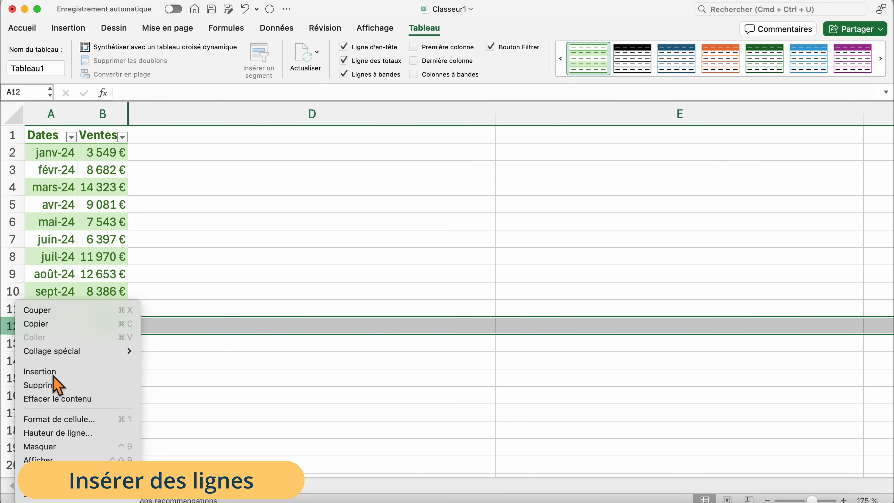
- Extend the date series from October through nov-24 and déc-24, and enter 22890 as the November sales in cell B12
click(68, 311)
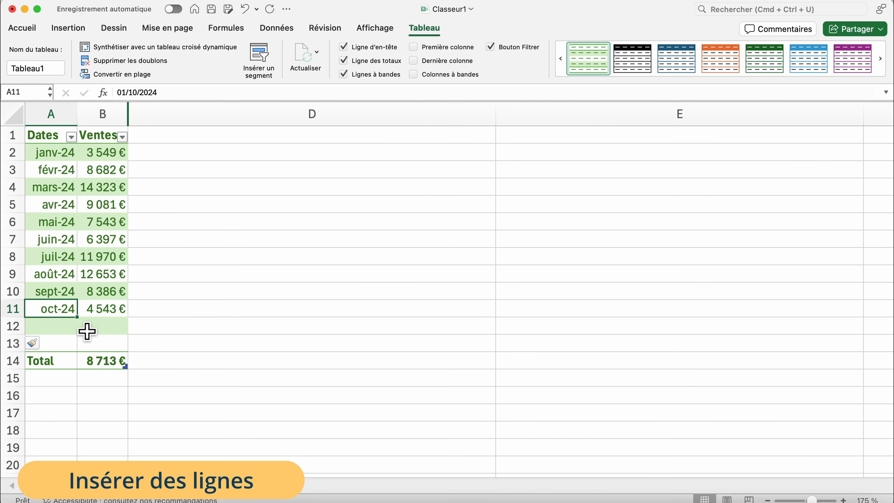
drag(86, 327, 87, 359)
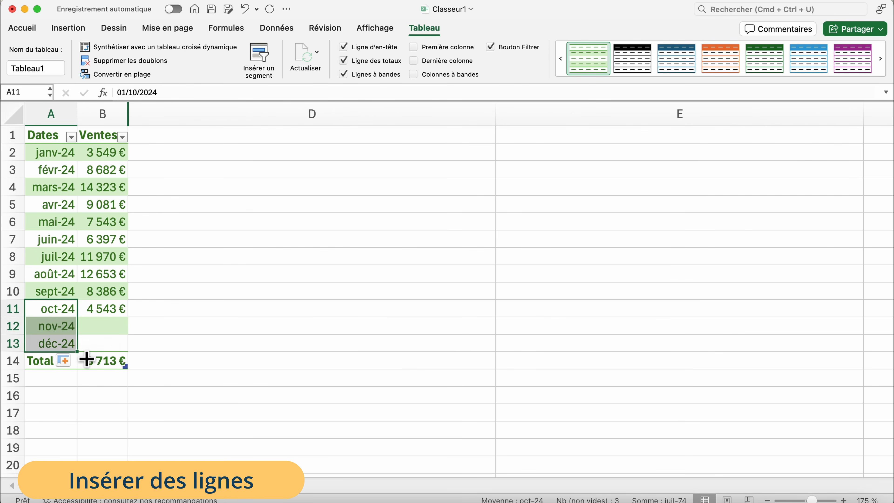
click(116, 333)
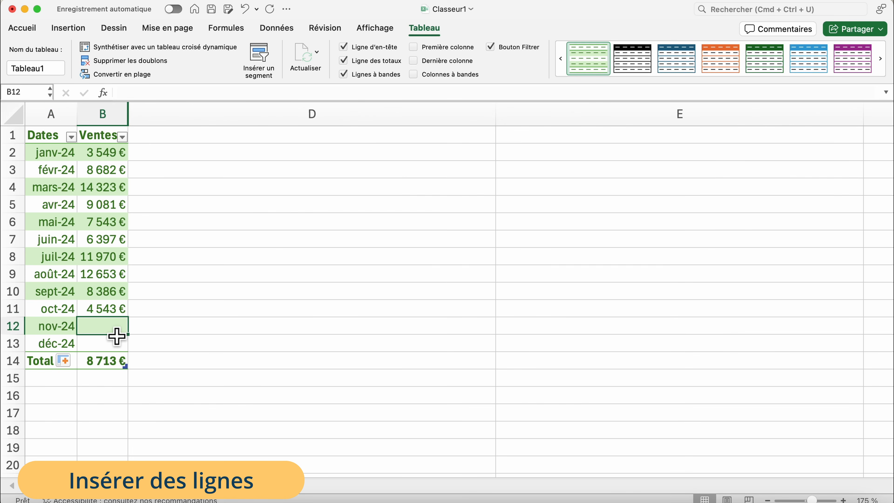
text(22890)
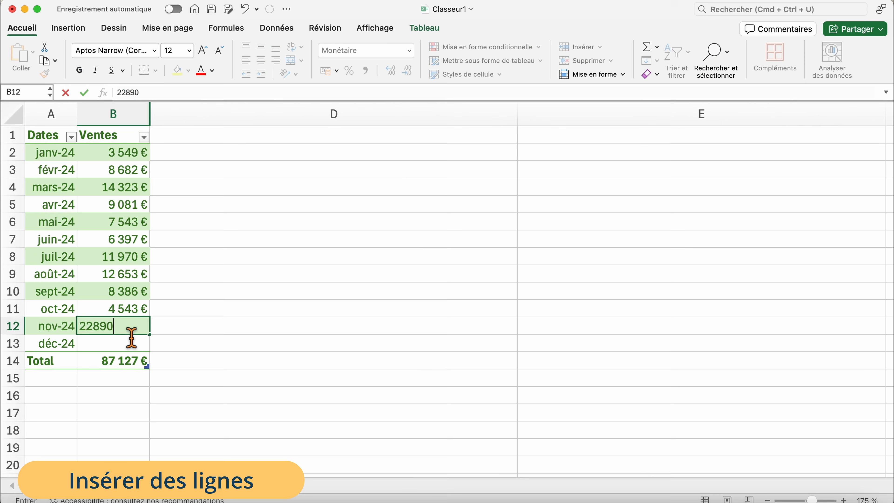
key(Return)
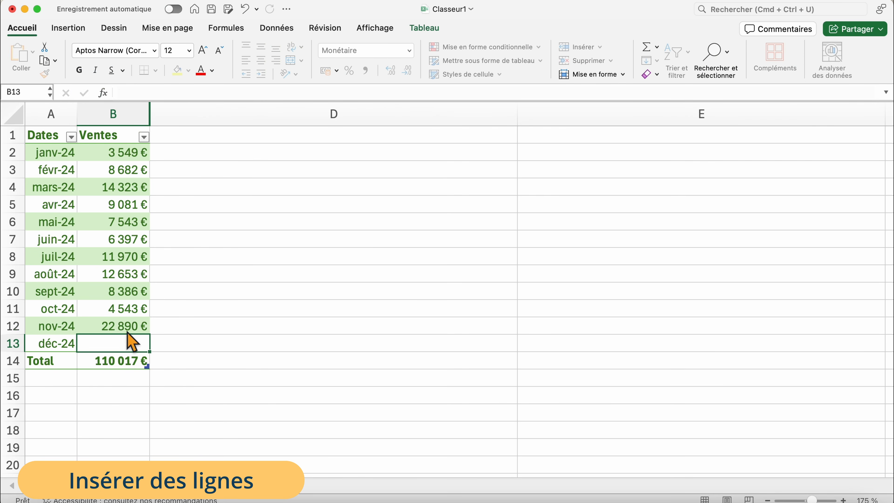
- Enter 24356 as the December sales in cell B13
text(24 356)
key(Return)
click(134, 385)
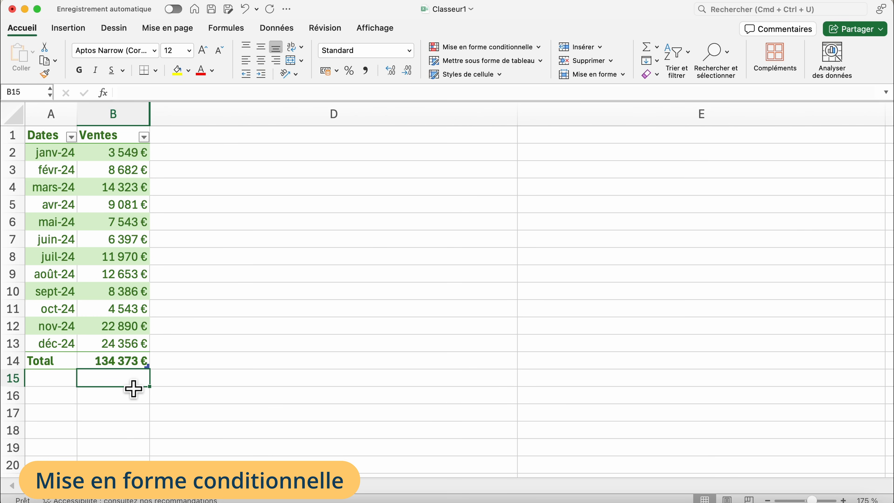
- Apply the green-yellow-red color scale (Nuances de couleurs) as conditional formatting to the monthly sales in B2:B13
drag(126, 155, 124, 345)
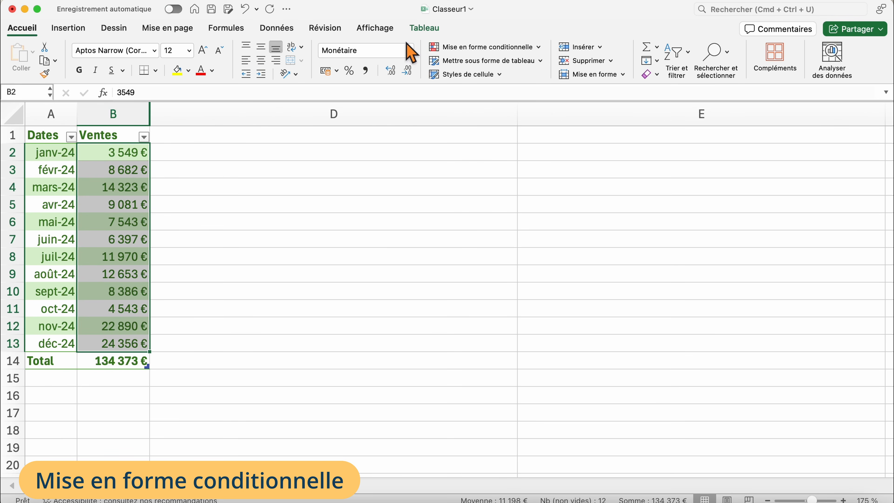
click(539, 49)
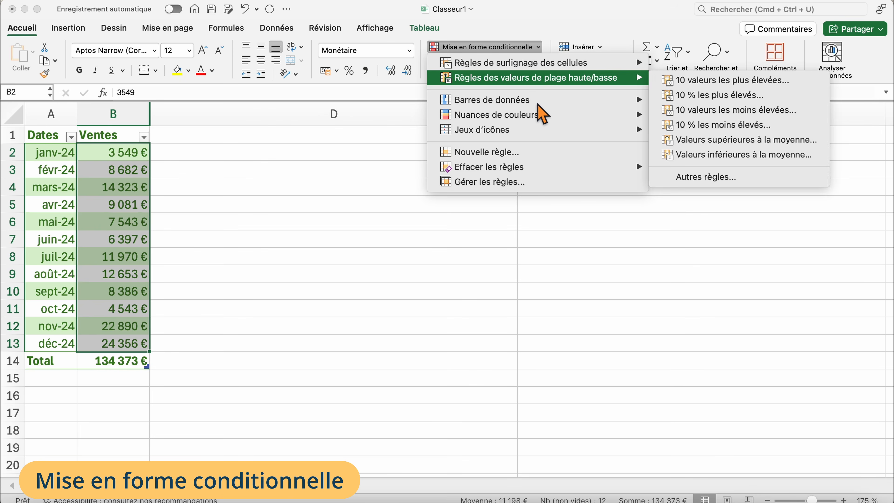
mouse_move(549, 128)
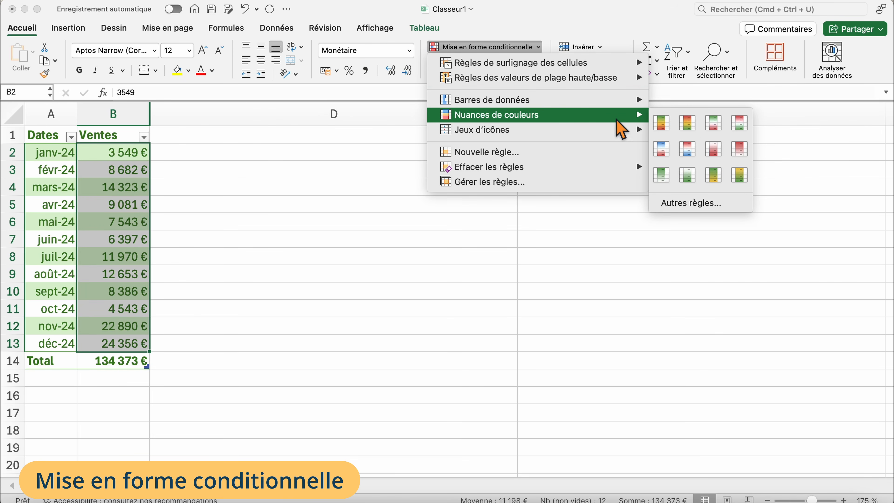
click(662, 123)
click(279, 187)
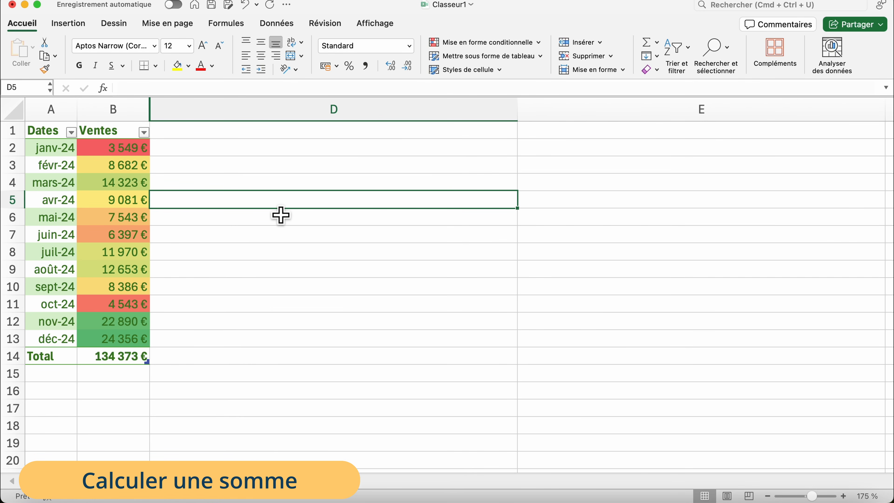
- Check the sum of the January to March sales in B2:B4 without a formula
drag(122, 152, 125, 195)
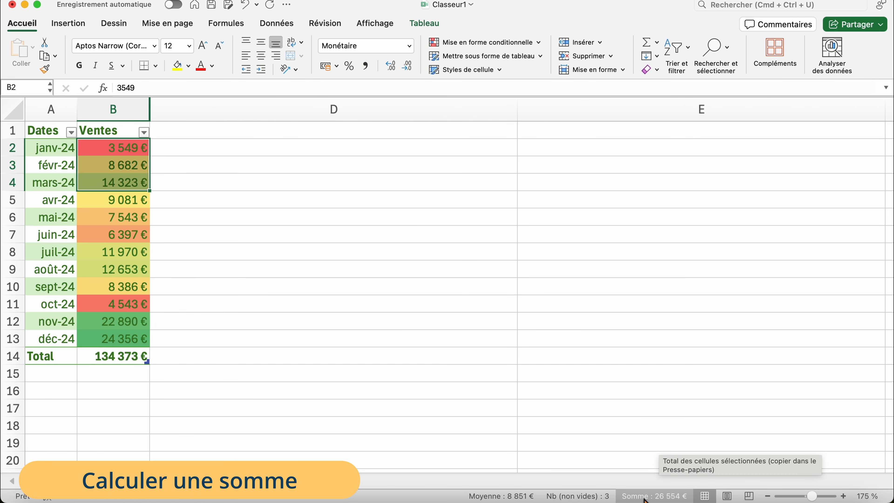
click(651, 500)
click(650, 498)
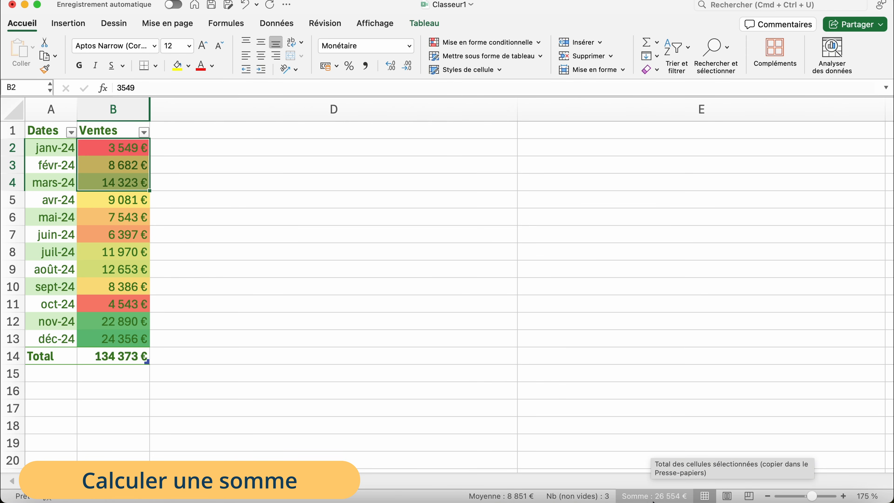
- Add the January to March sales in cell D5 with =B2+B3+B4 and compare with the sum of the selected cells B2:B4
click(317, 211)
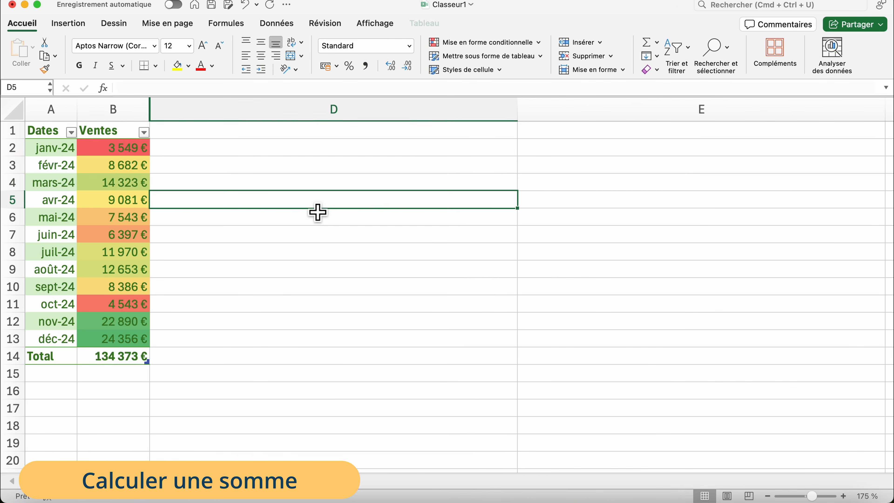
text(=)
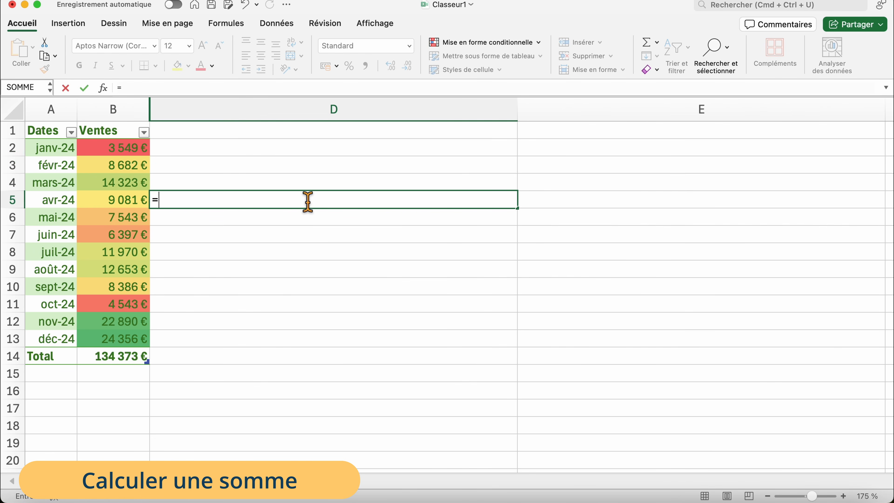
click(132, 157)
text(+)
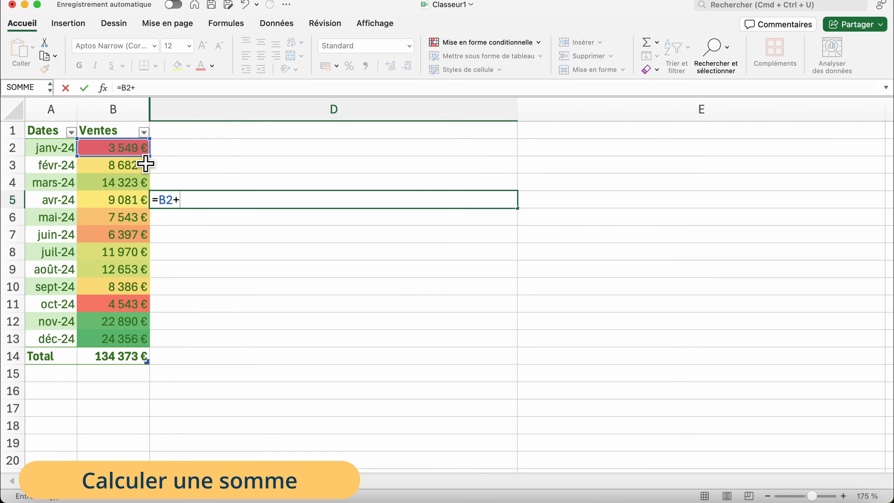
click(142, 168)
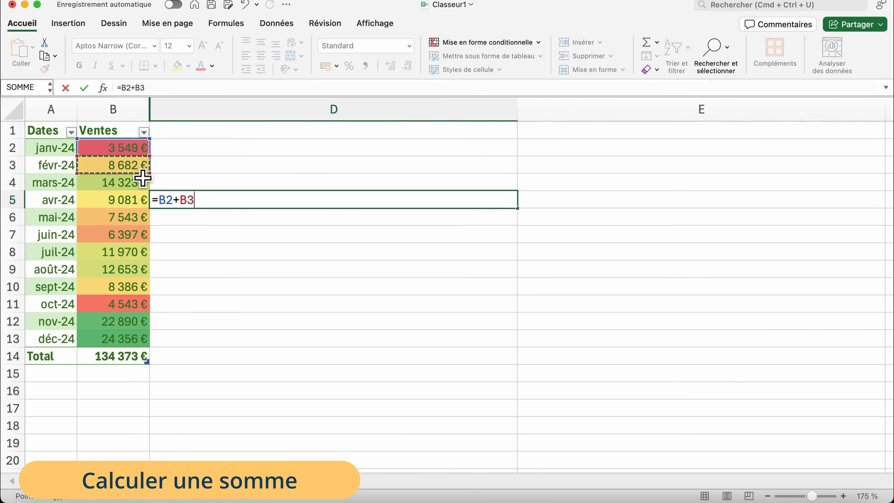
text(+)
click(143, 179)
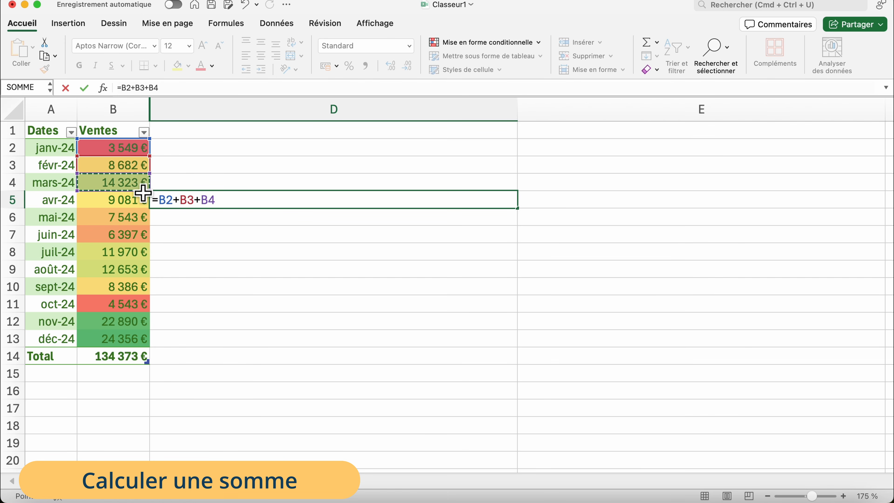
key(Return)
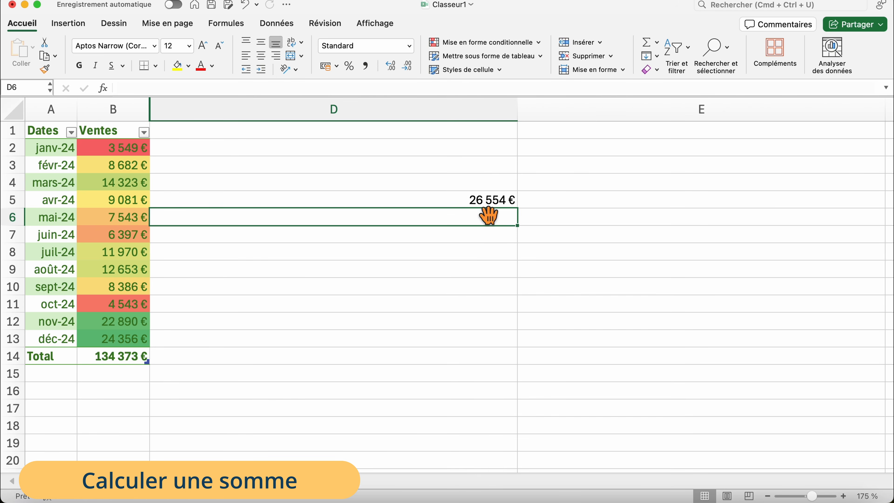
drag(142, 148, 141, 180)
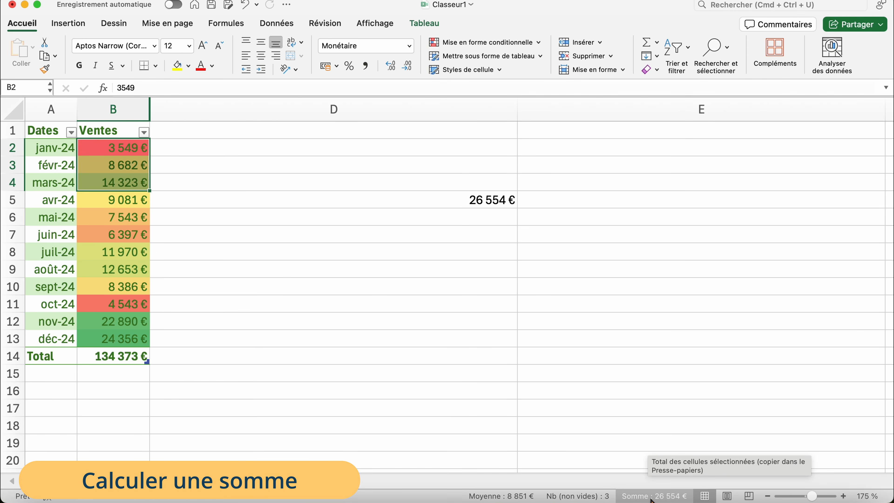
- Calculate the January to March sales in cell D6 with the function =SOMME(B2:B4)
click(442, 217)
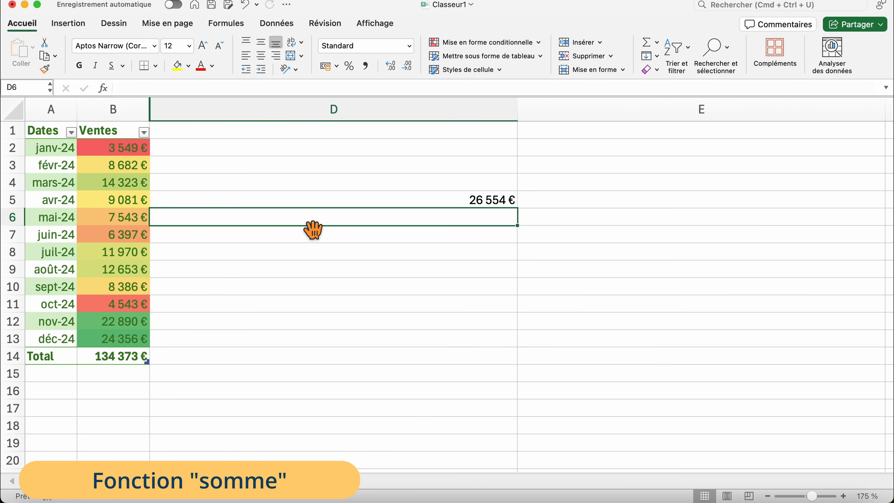
text(=)
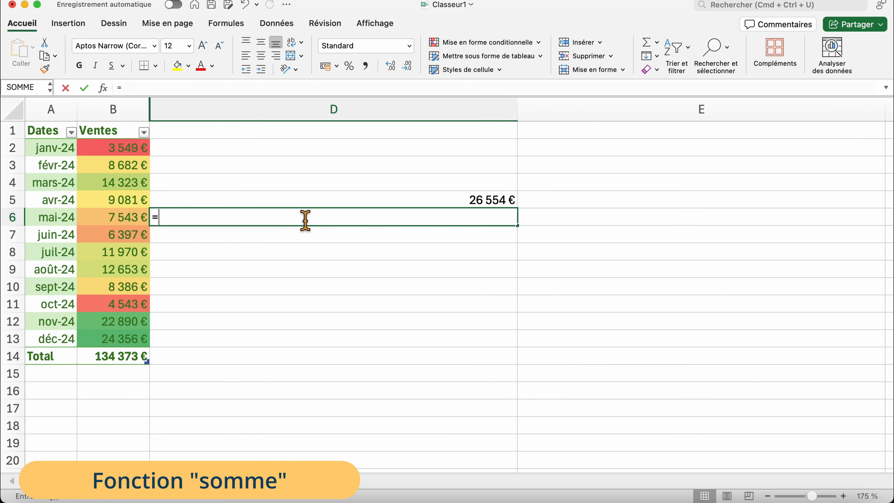
text(so)
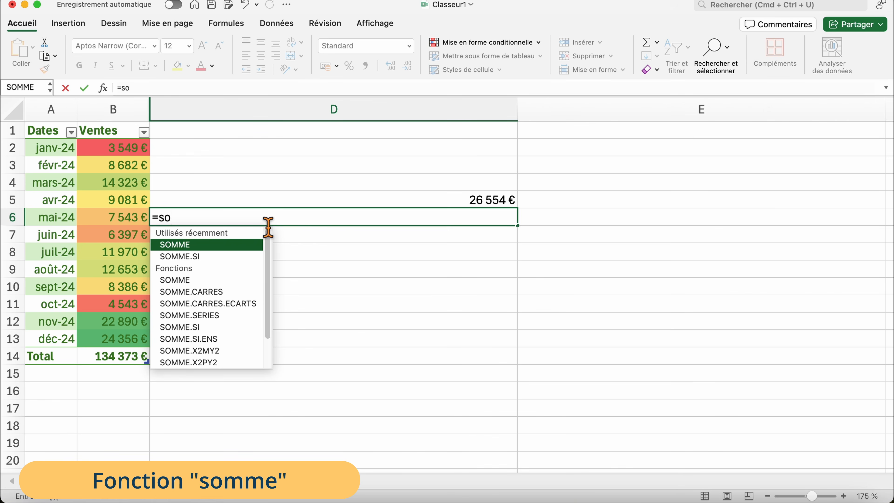
double_click(194, 248)
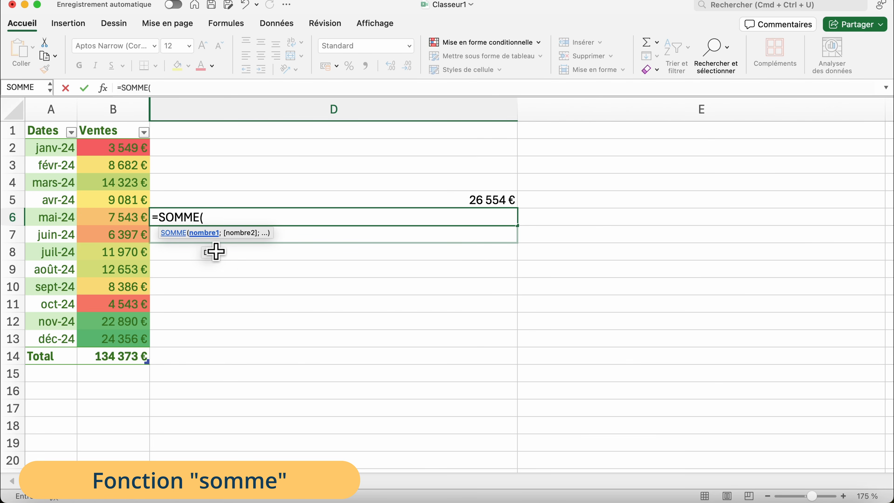
drag(140, 157, 143, 191)
text())
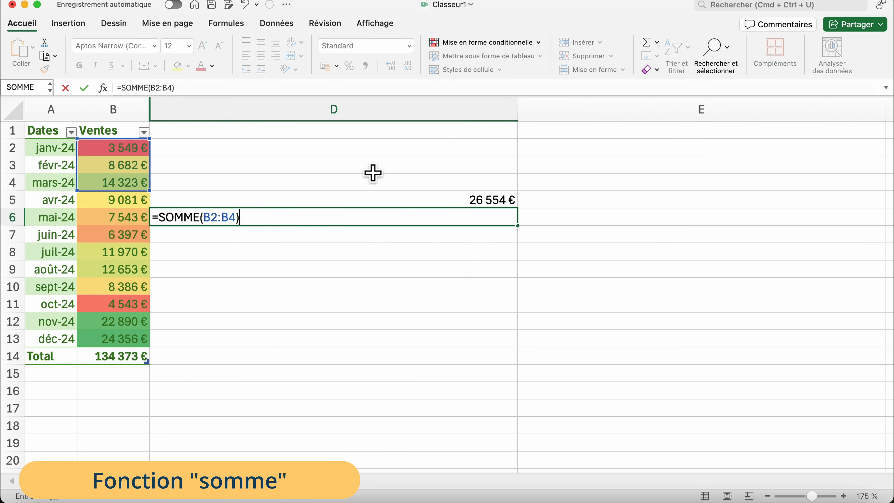
key(Return)
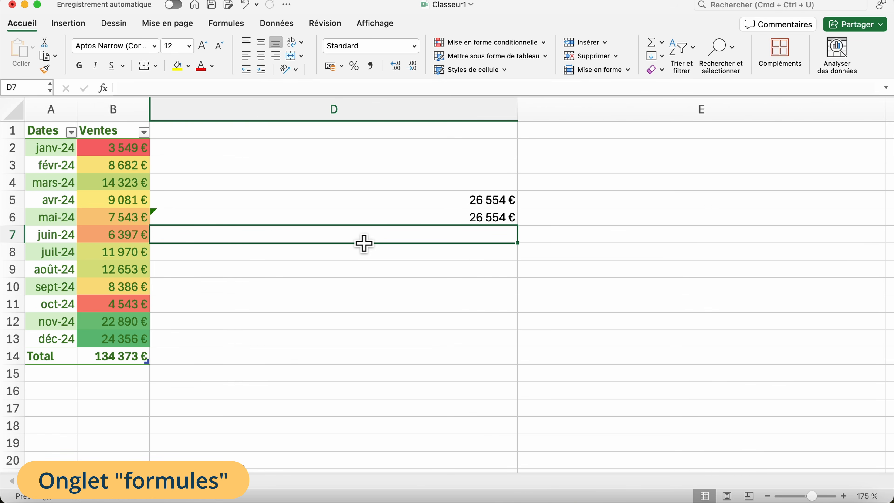
click(228, 31)
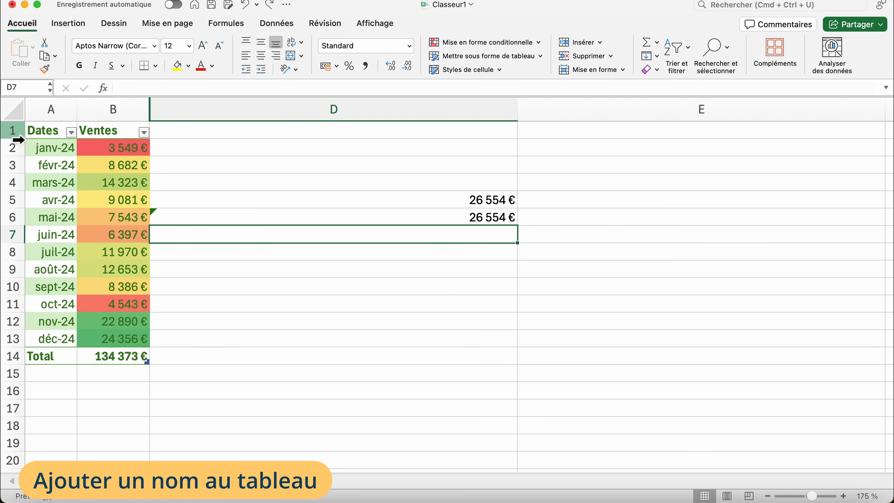
- Insert a blank row above the table headers and enter the title "Ventes 2024" in cell A1
click(20, 139)
right_click(10, 136)
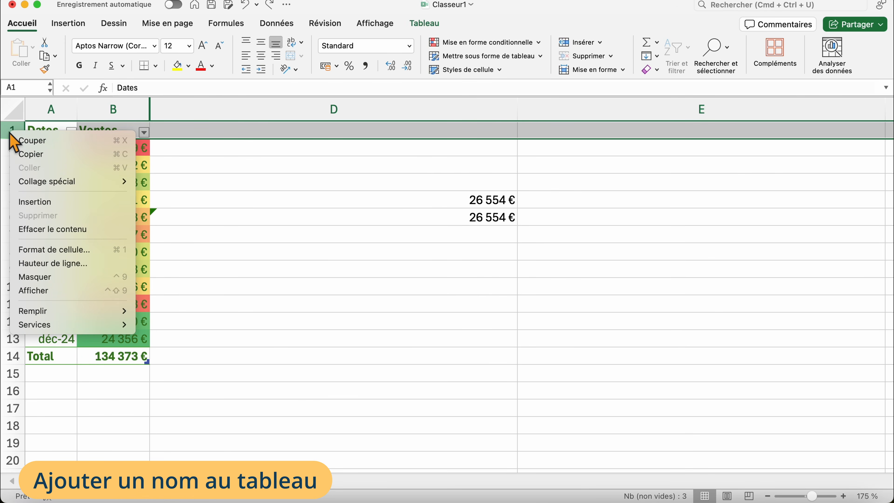
click(37, 201)
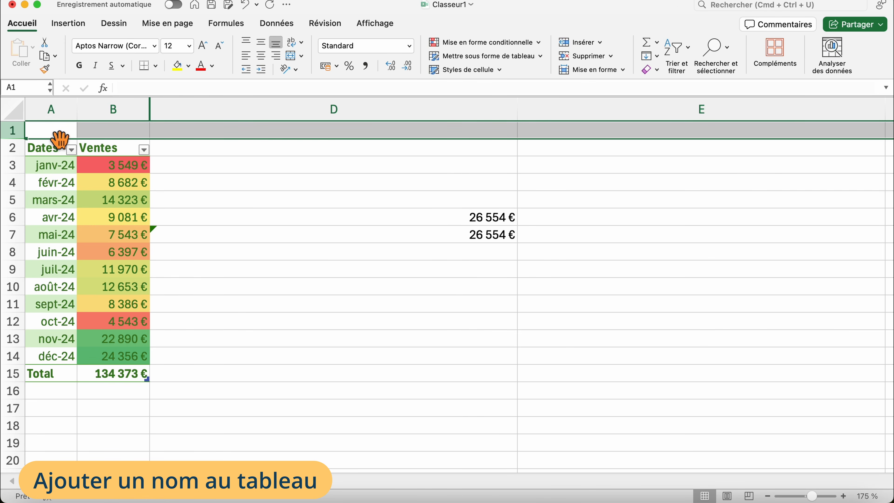
click(50, 130)
text(Ventes )
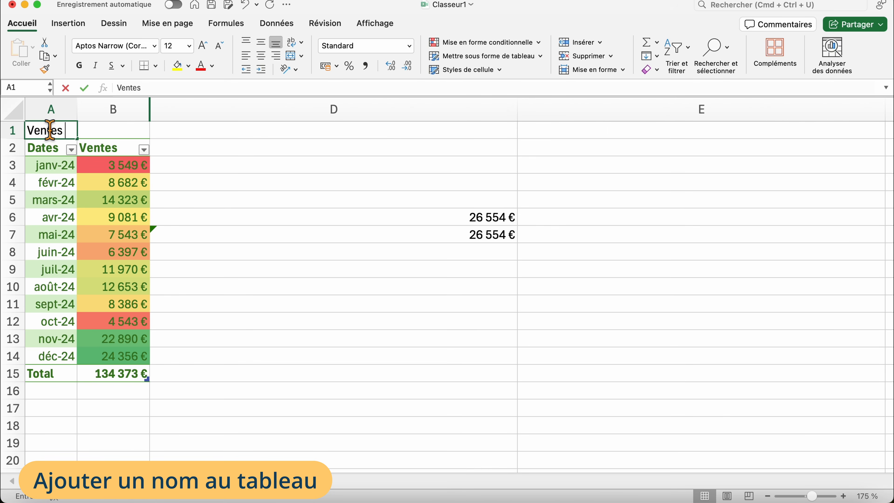
text(2024)
key(Return)
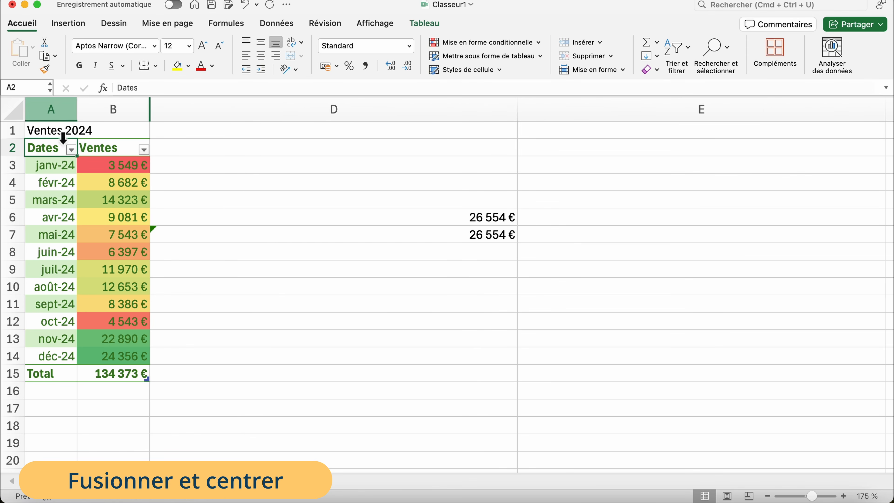
- Merge and center the title "Ventes 2024" across A1:B1 and make it bold
drag(57, 131, 154, 132)
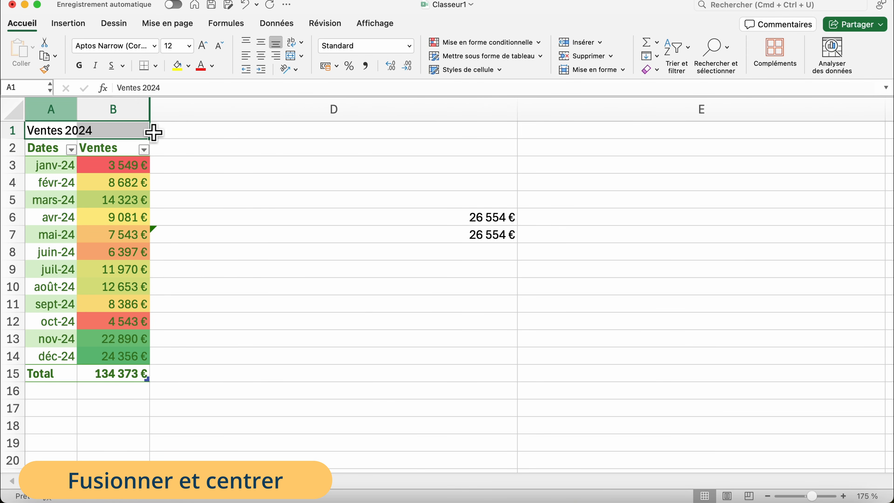
click(302, 56)
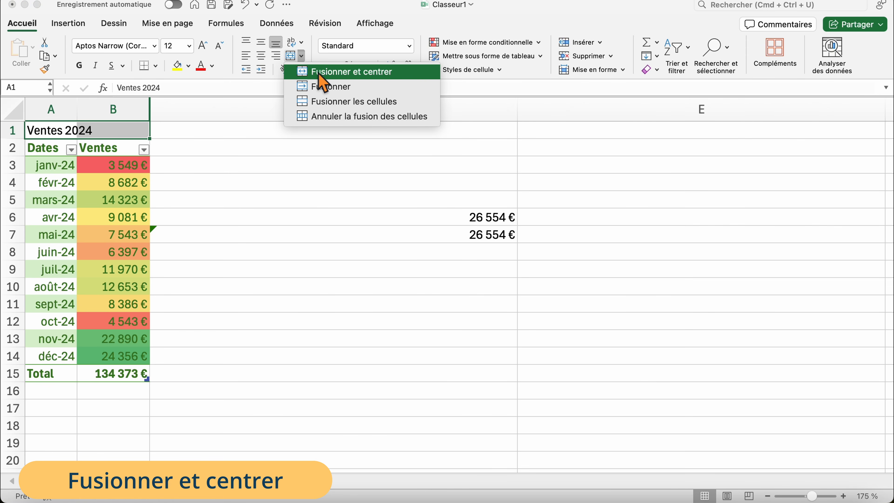
click(321, 73)
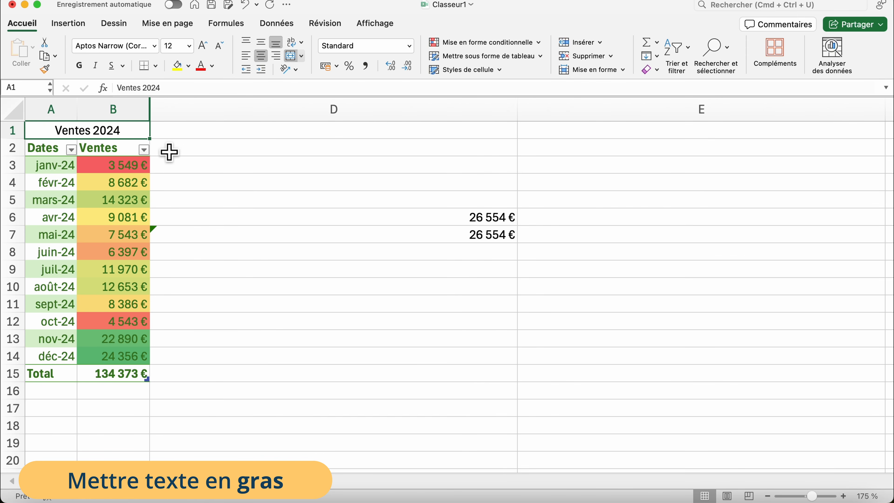
click(86, 69)
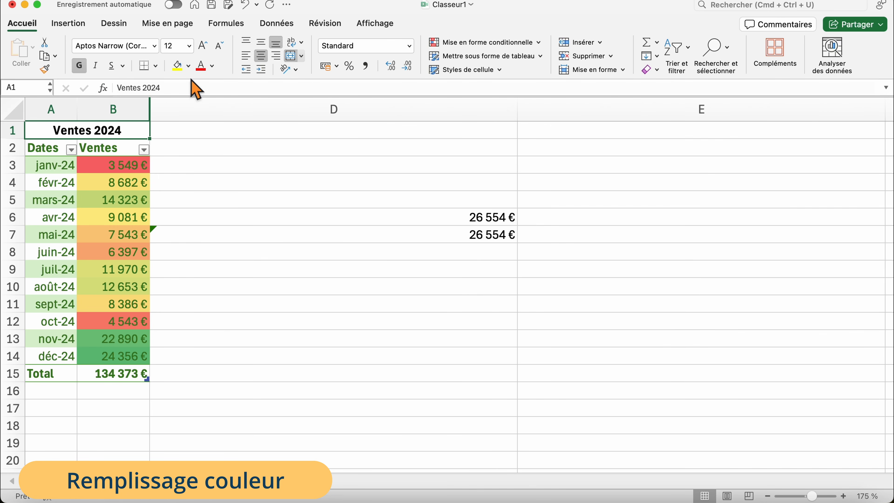
- Give the merged title cell a standard yellow fill and standard red text
click(190, 68)
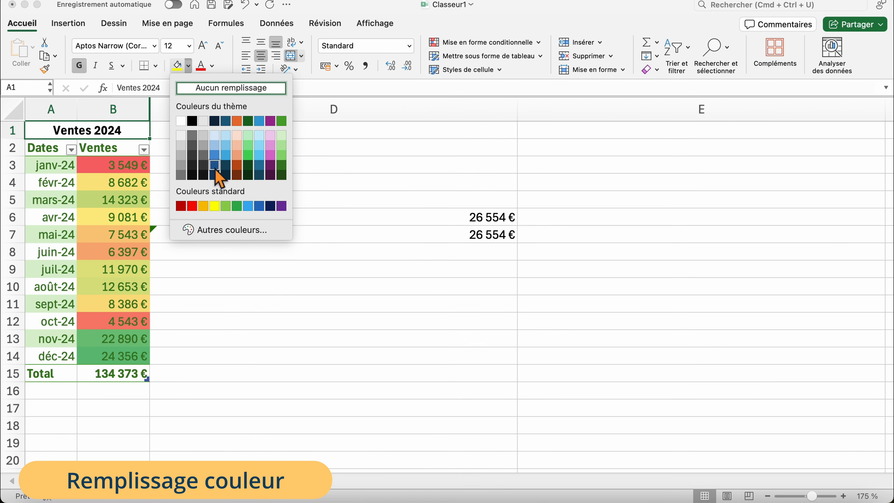
click(215, 206)
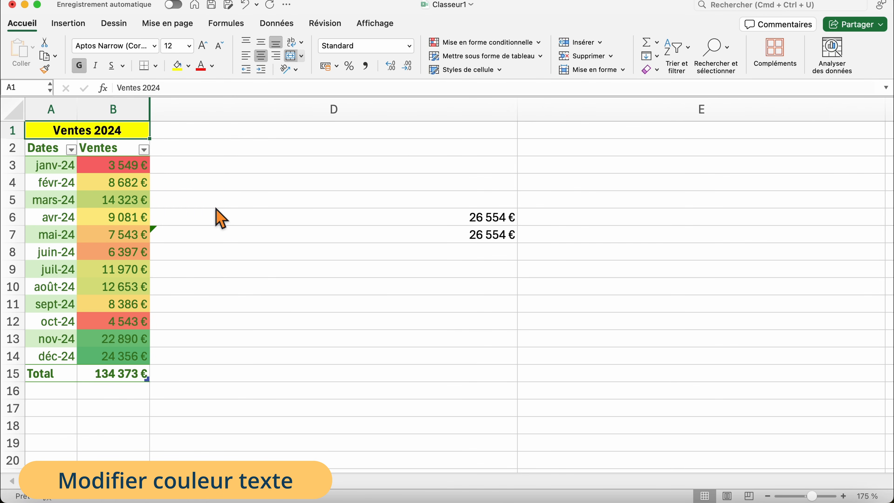
click(212, 66)
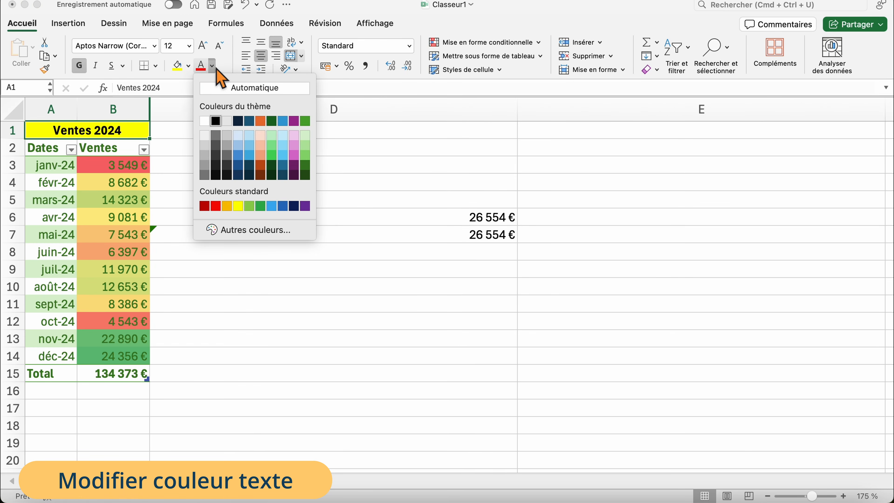
click(216, 206)
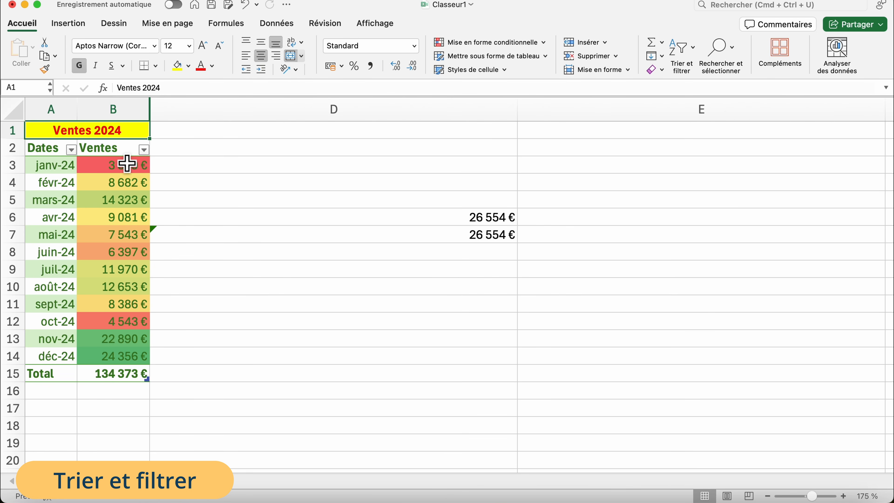
- Switch the filter buttons on the header cells A2:B2 off and back on
drag(53, 147, 124, 148)
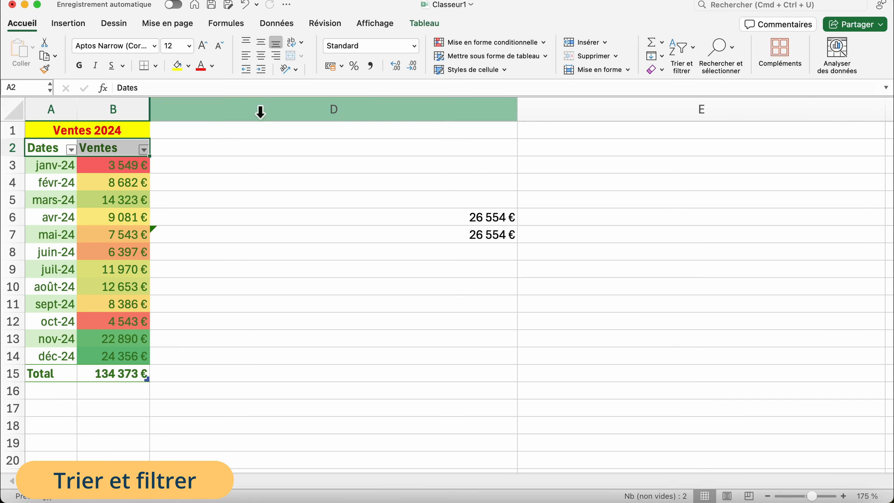
click(282, 25)
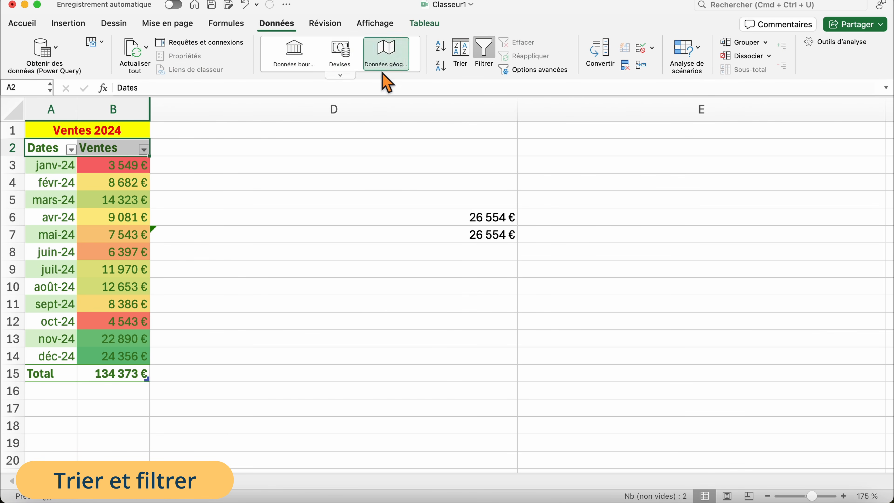
click(487, 54)
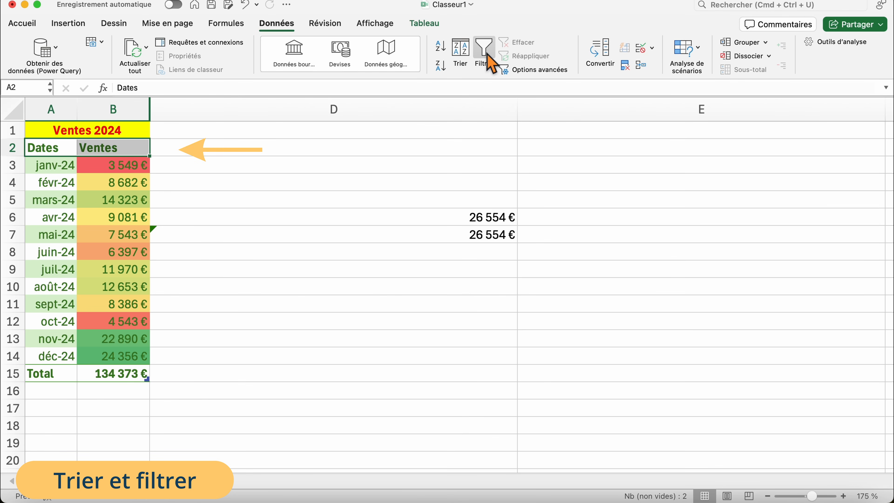
click(487, 53)
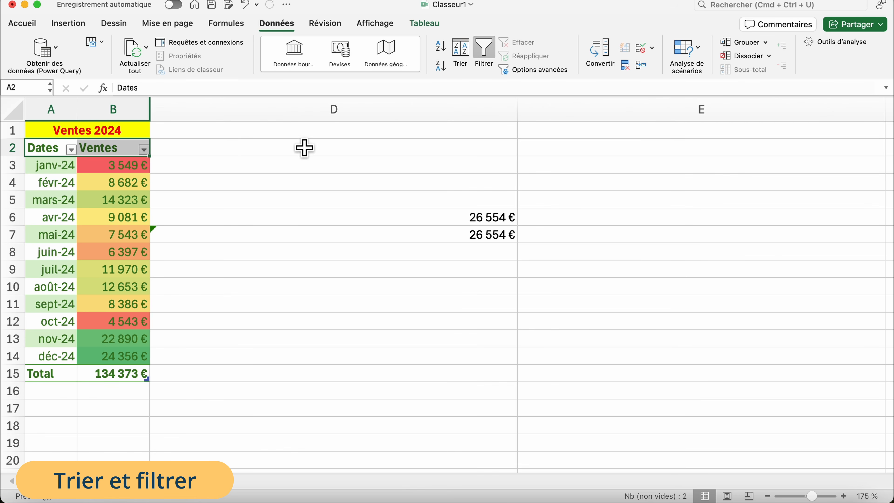
click(210, 152)
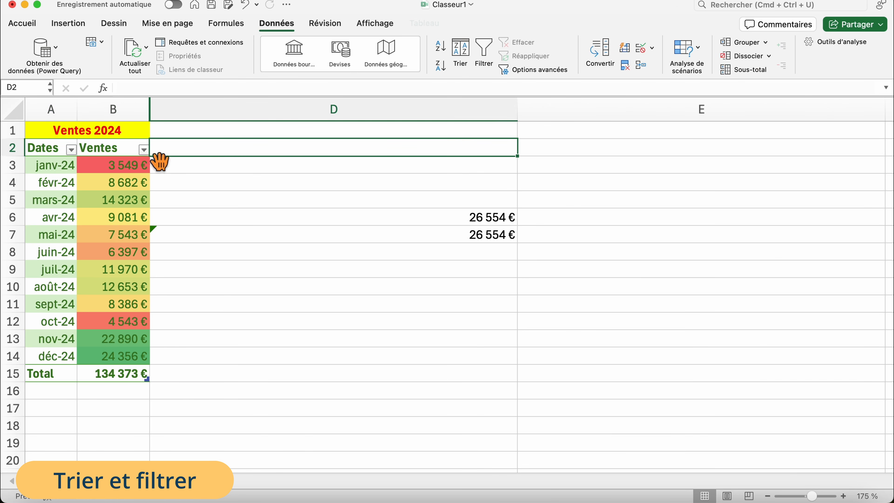
- Sort the table by the Ventes column in descending order
click(144, 150)
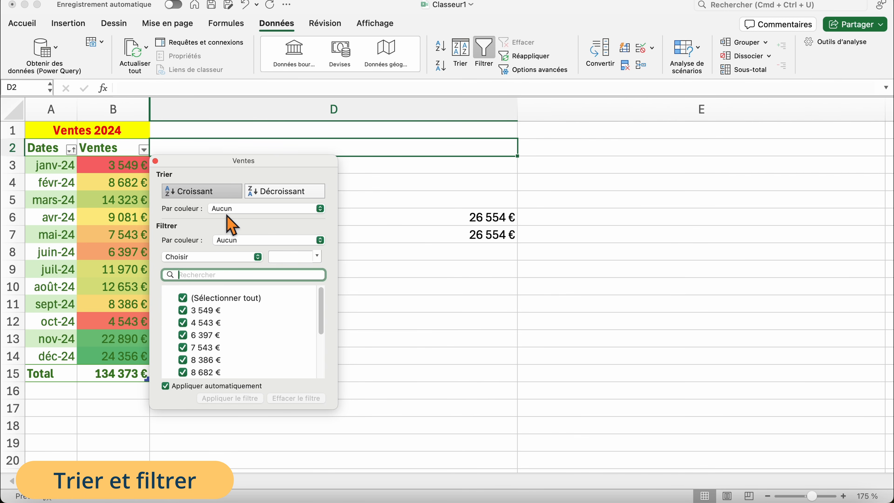
click(311, 205)
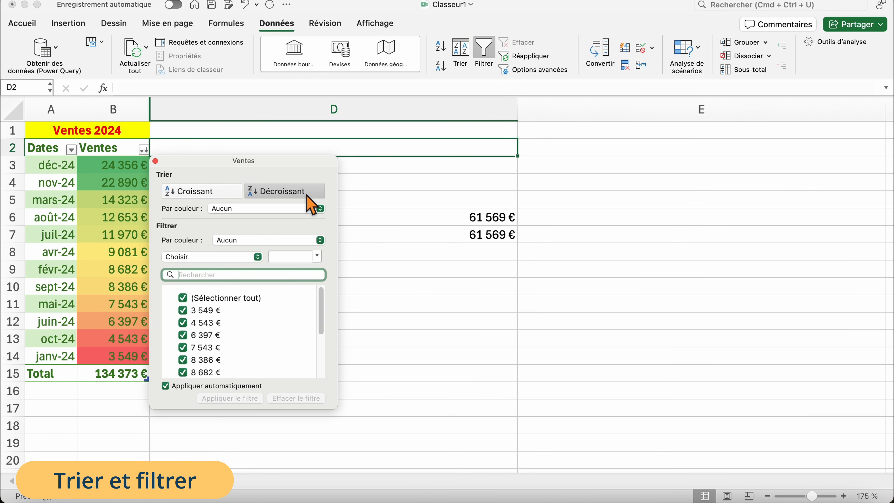
click(156, 161)
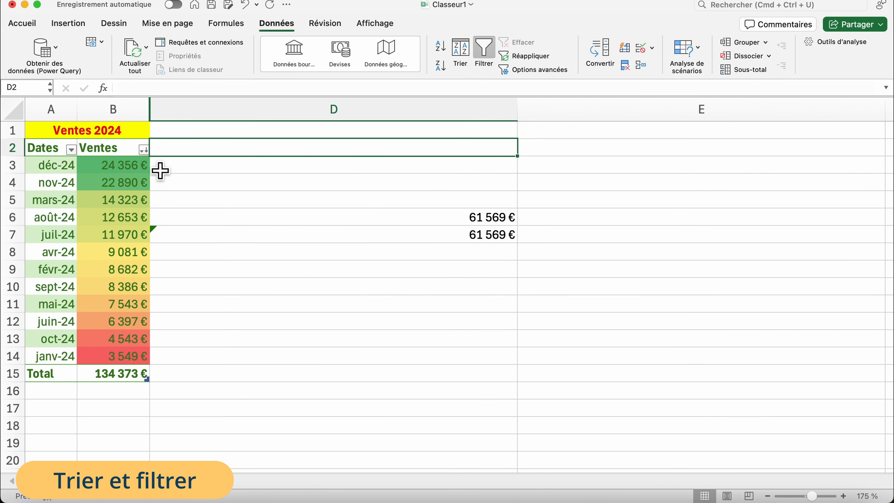
- Sort the table by the Dates column in ascending order
click(71, 150)
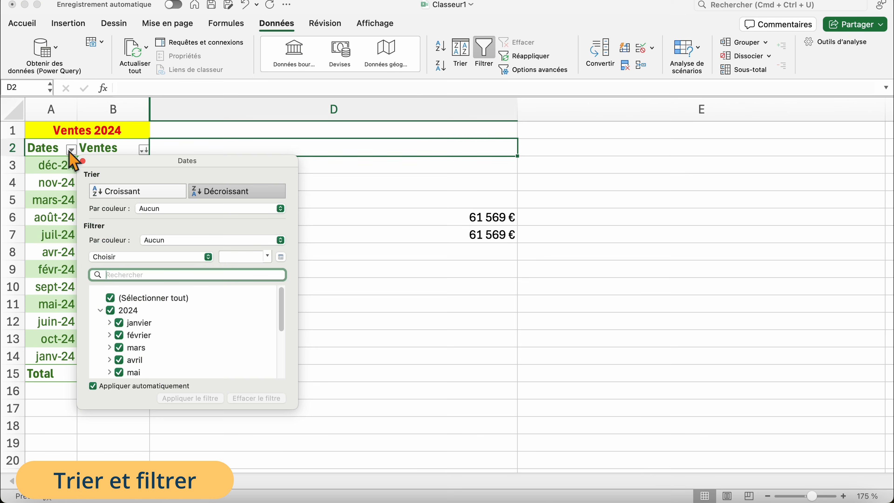
click(139, 192)
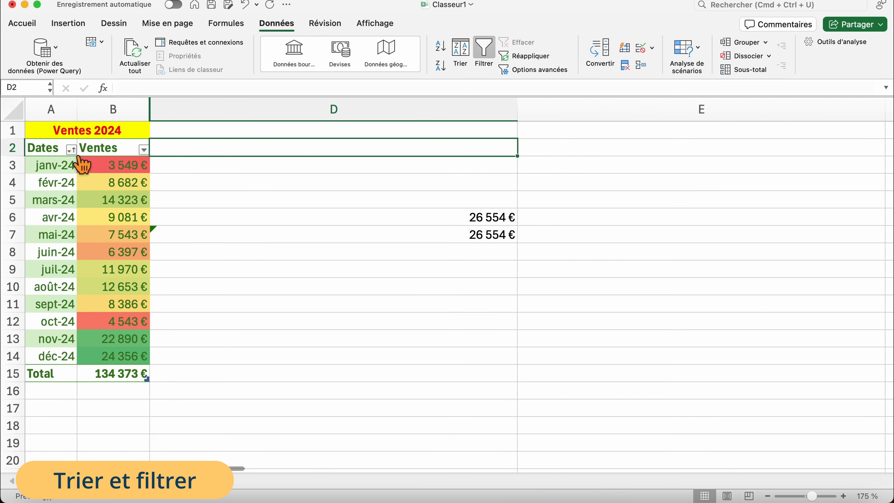
- Filter the Dates column to show only janvier, février and mars 2024, and clear that filter again
click(72, 150)
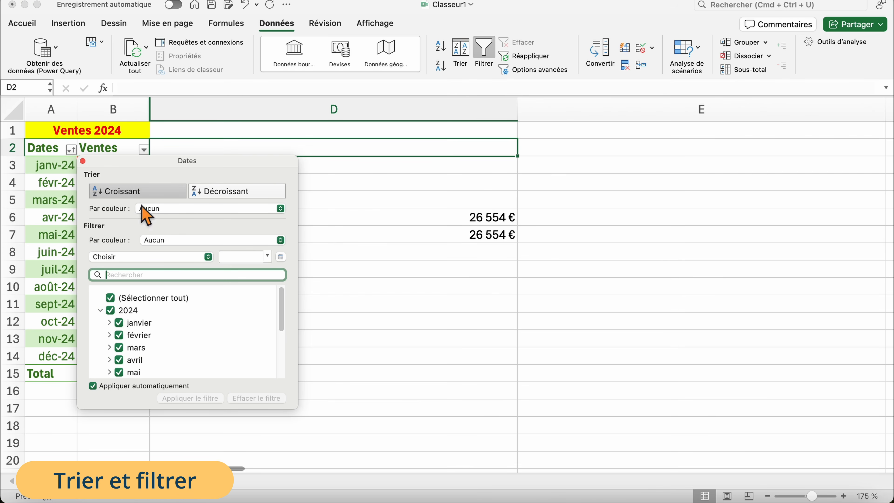
click(110, 311)
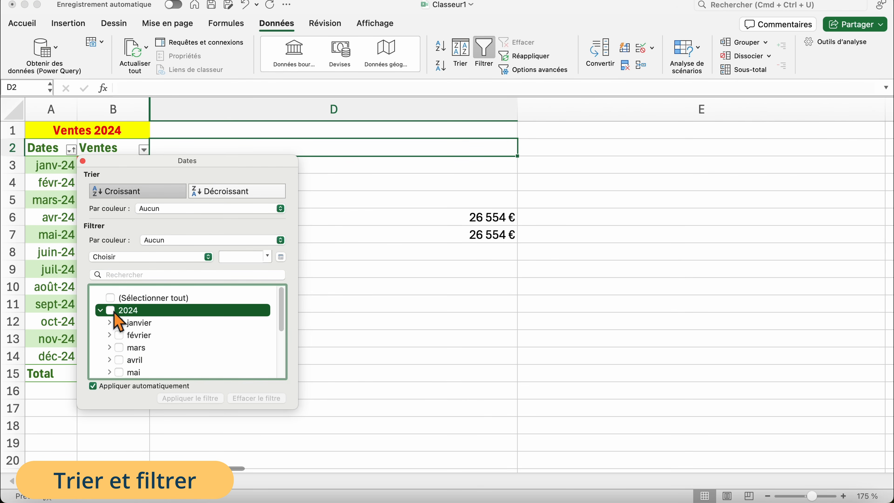
click(119, 323)
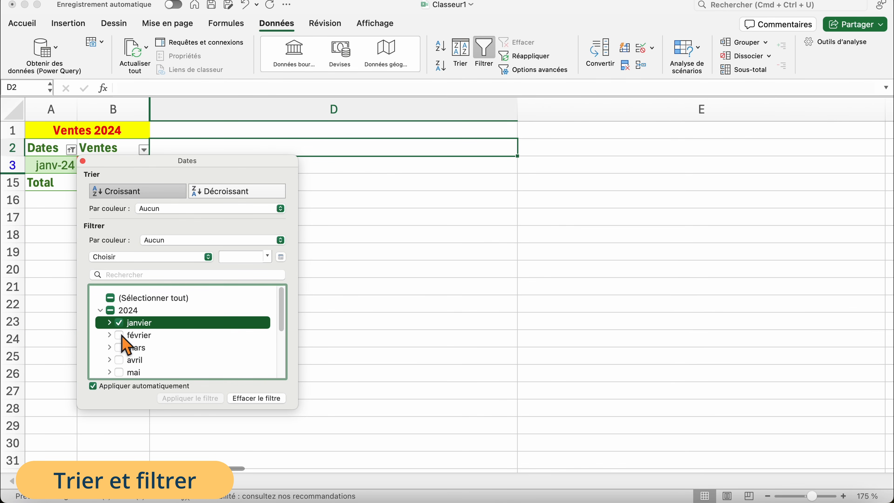
click(119, 335)
click(119, 348)
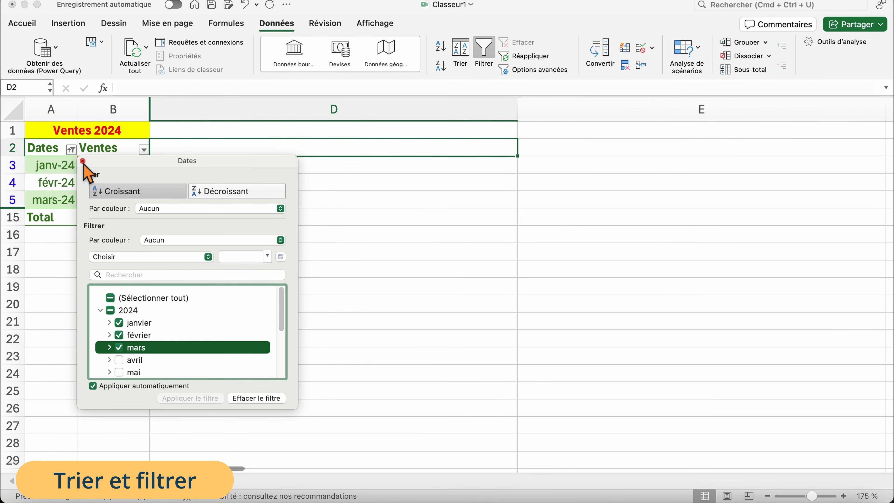
click(83, 161)
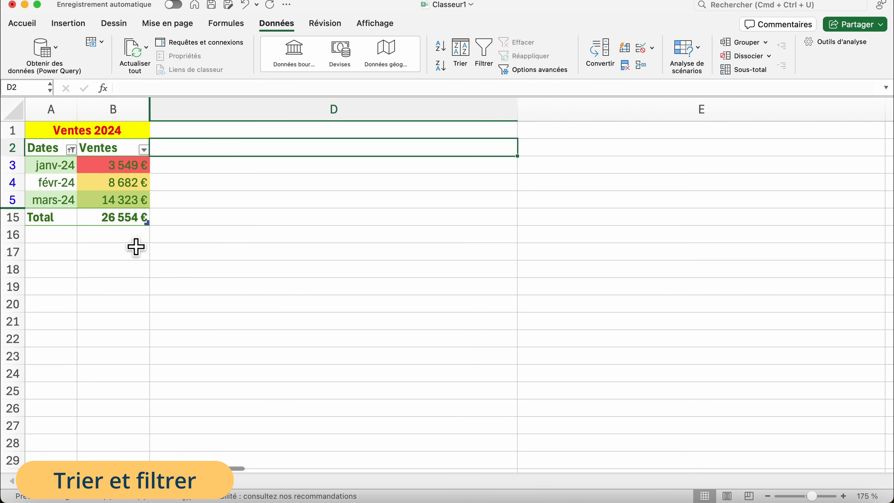
click(71, 150)
click(271, 405)
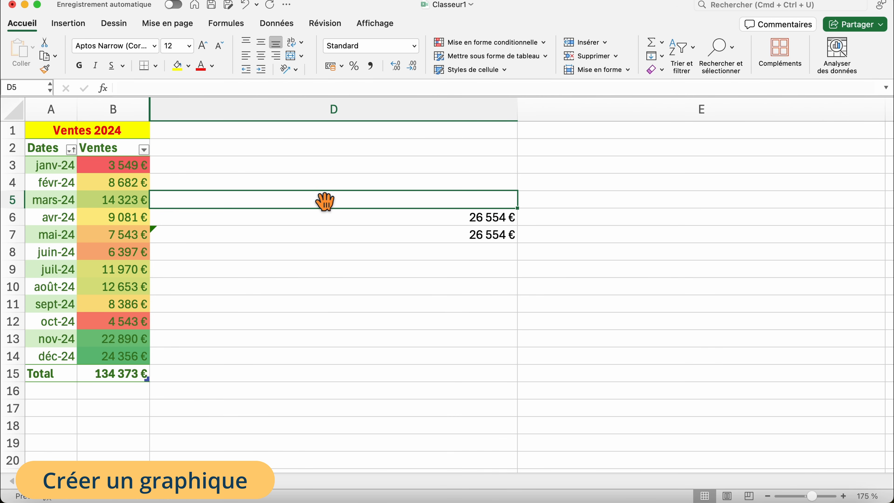
- Insert the suggested Courbe chart from range A2:B14 and apply the dark blue chart style with a white line
drag(52, 150, 141, 359)
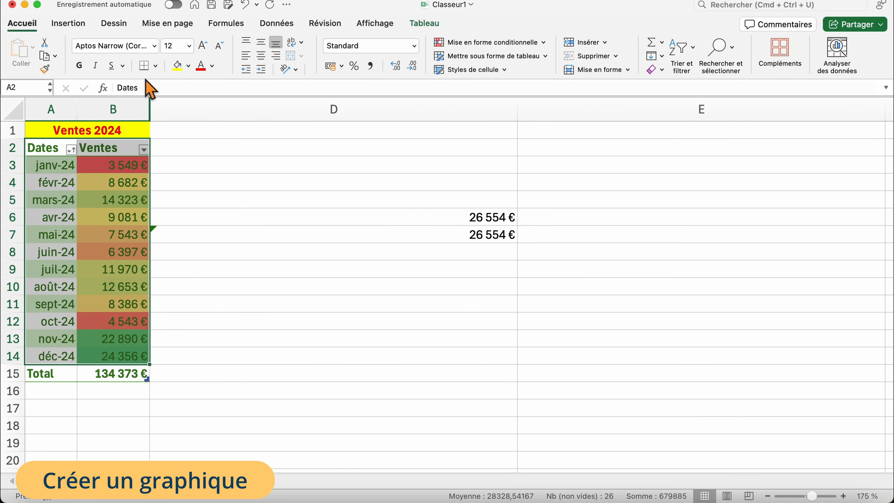
click(72, 24)
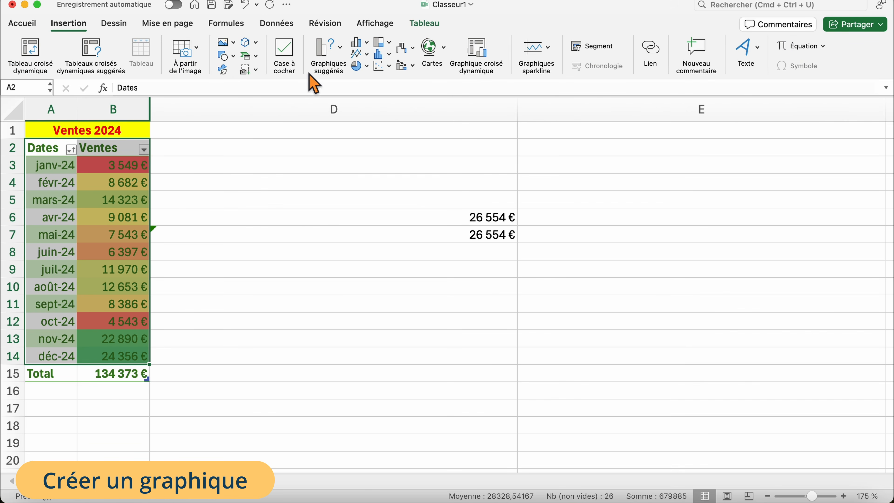
click(343, 54)
scroll(437, 158, down, 2)
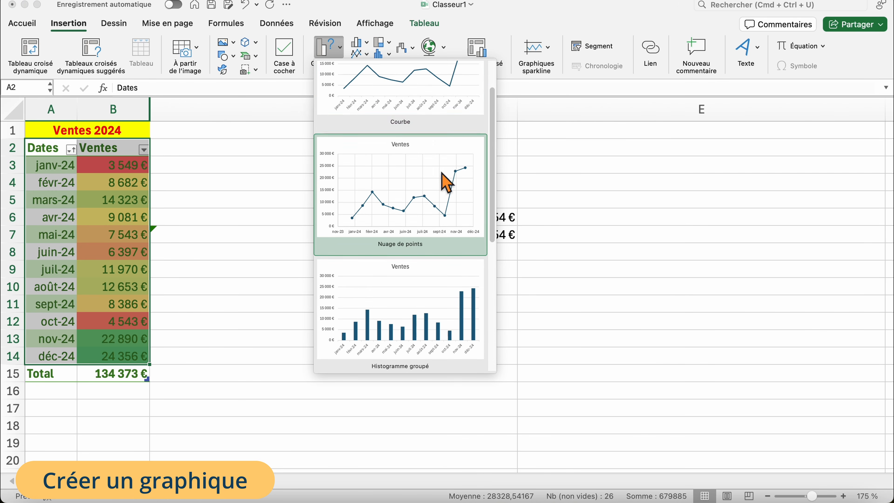
scroll(445, 187, down, 2)
scroll(443, 190, up, 4)
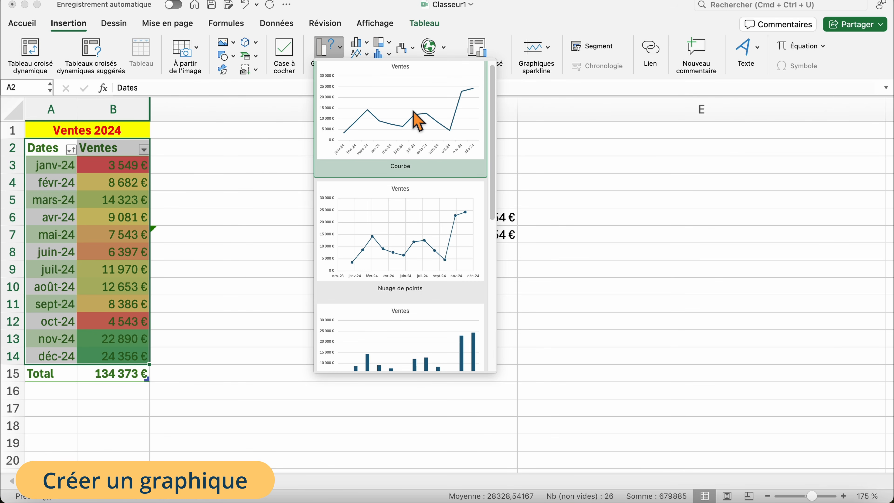
click(414, 114)
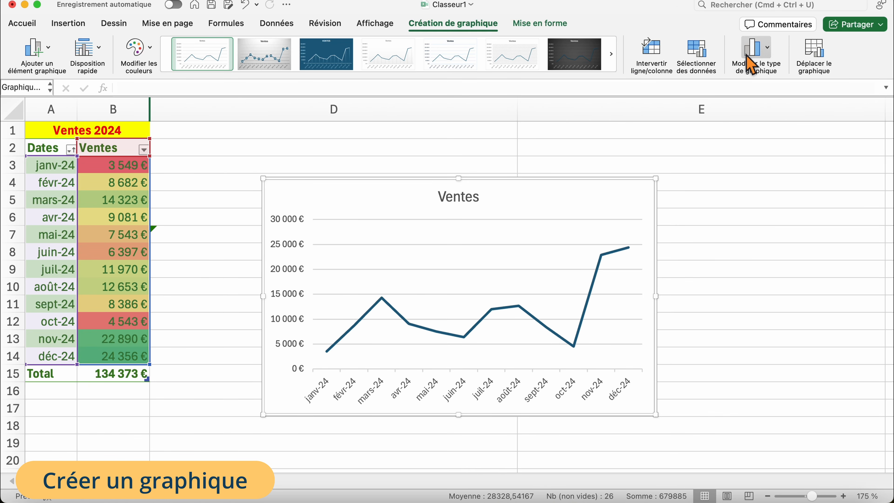
click(332, 58)
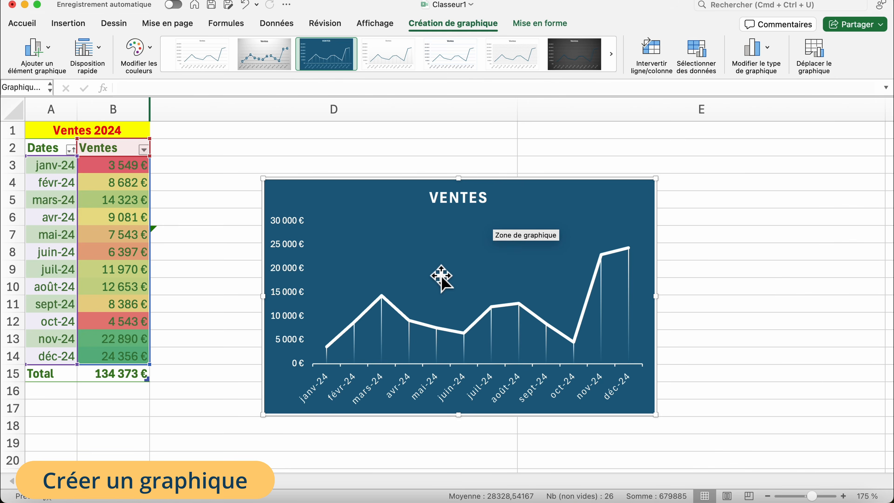
key(Escape)
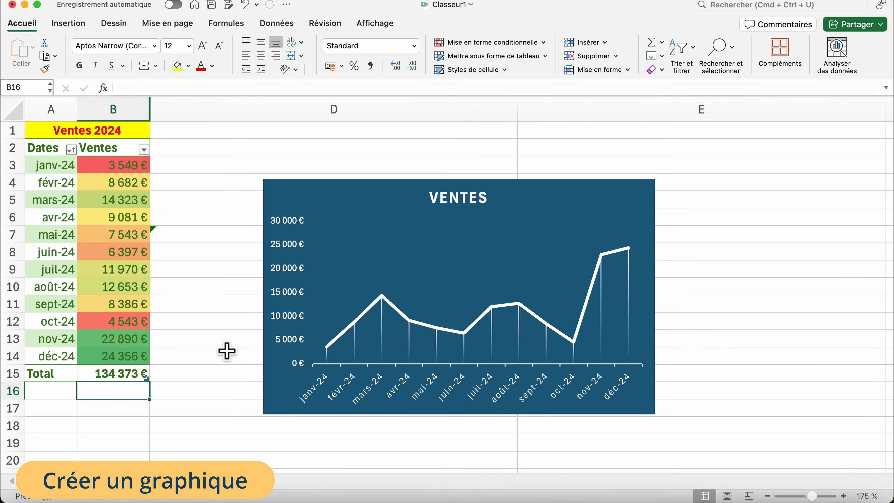
- Create a pivot table from Tableau1 on a new worksheet
click(118, 206)
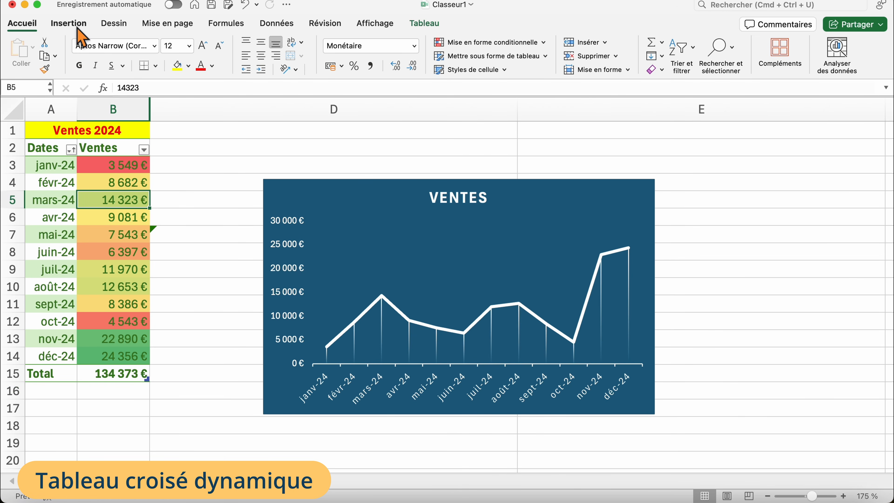
click(68, 24)
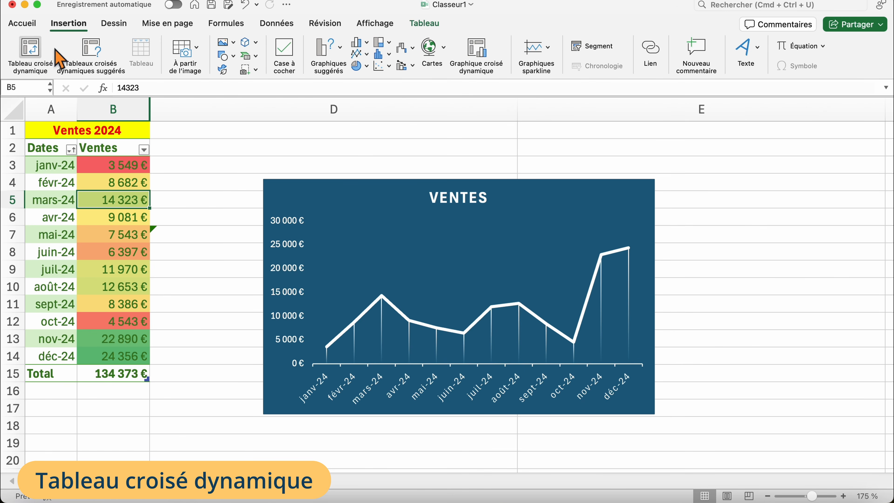
click(38, 53)
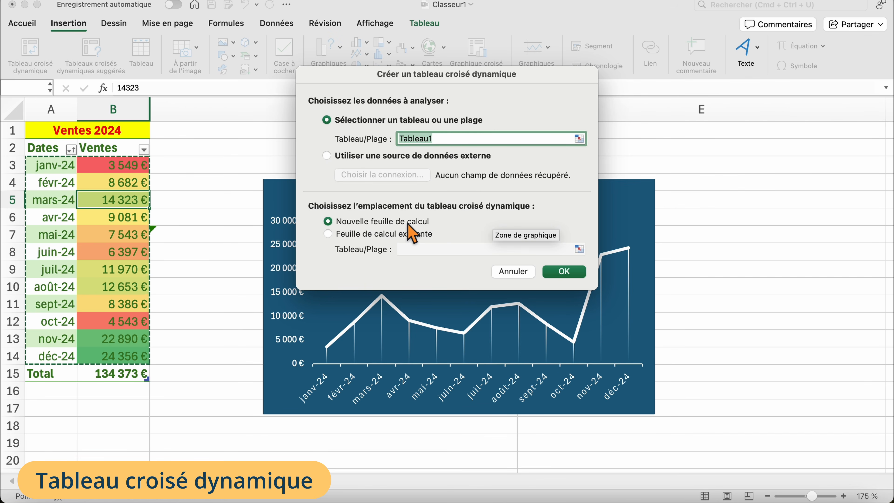
click(563, 272)
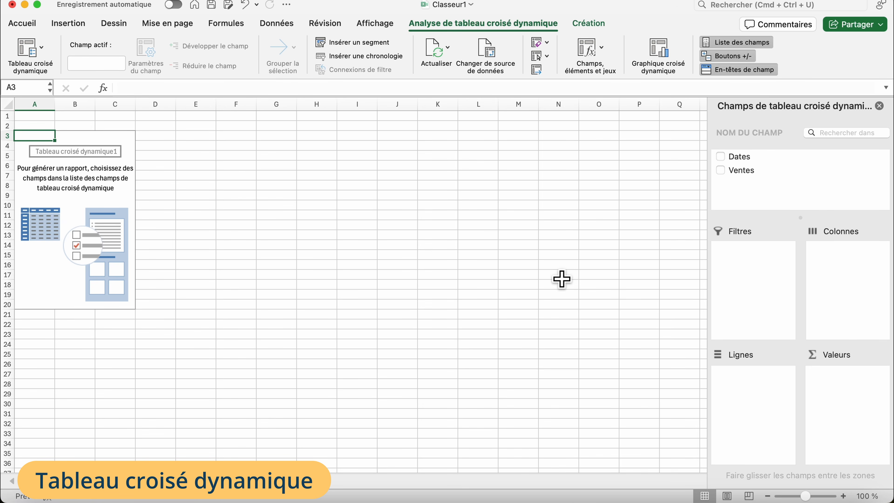
- Add the Ventes field to the Valeurs area of the pivot table on the new sheet
click(109, 499)
click(73, 499)
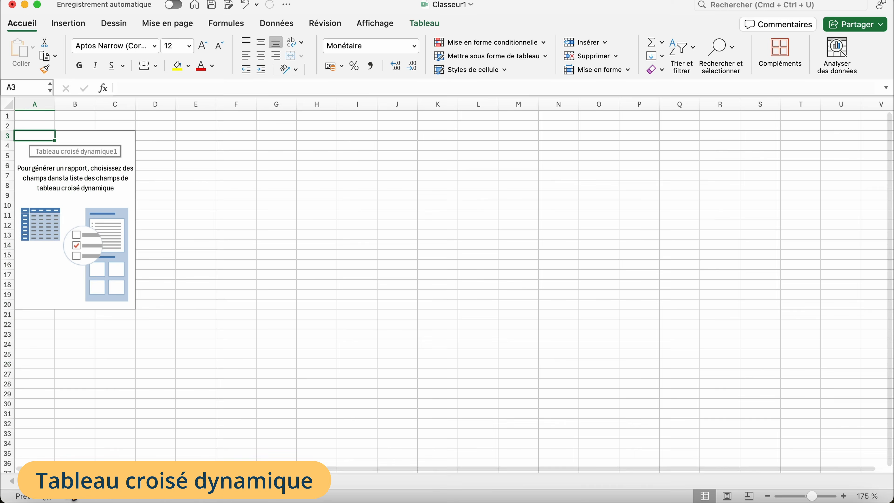
click(142, 148)
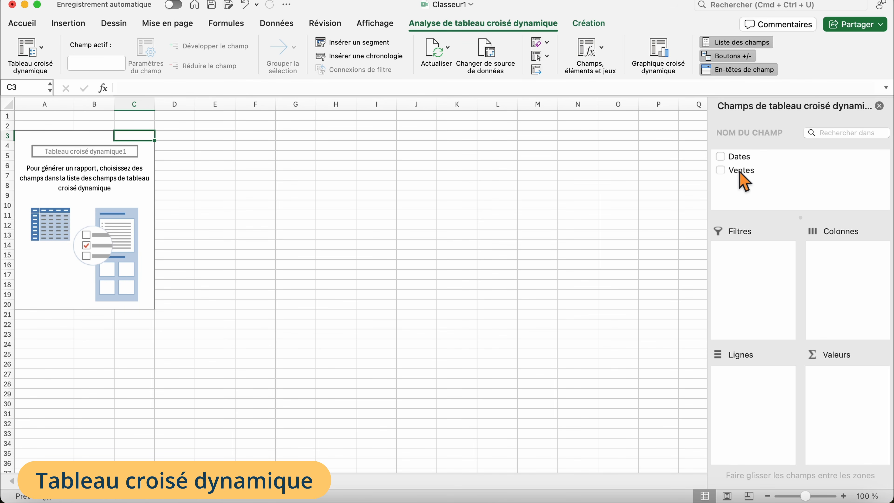
drag(741, 173, 837, 398)
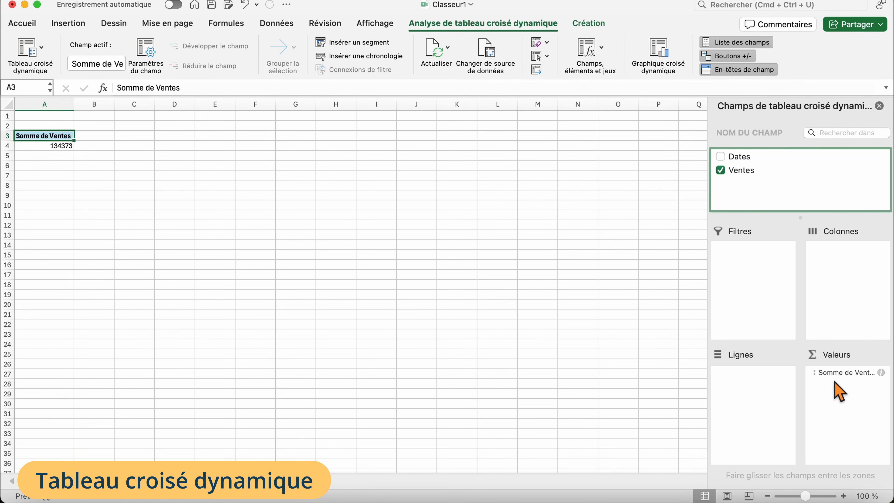
- Summarize the pivot table's Ventes values in cell A4 by Moyenne instead of Somme
drag(811, 497, 815, 497)
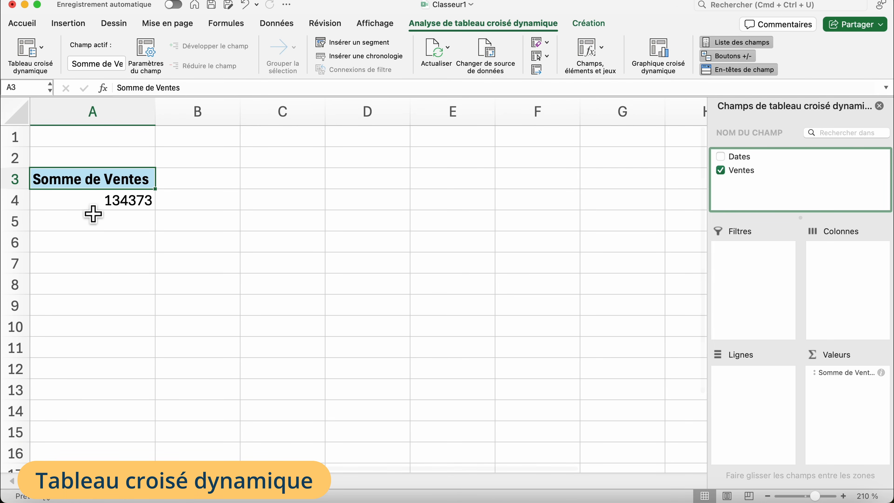
click(115, 206)
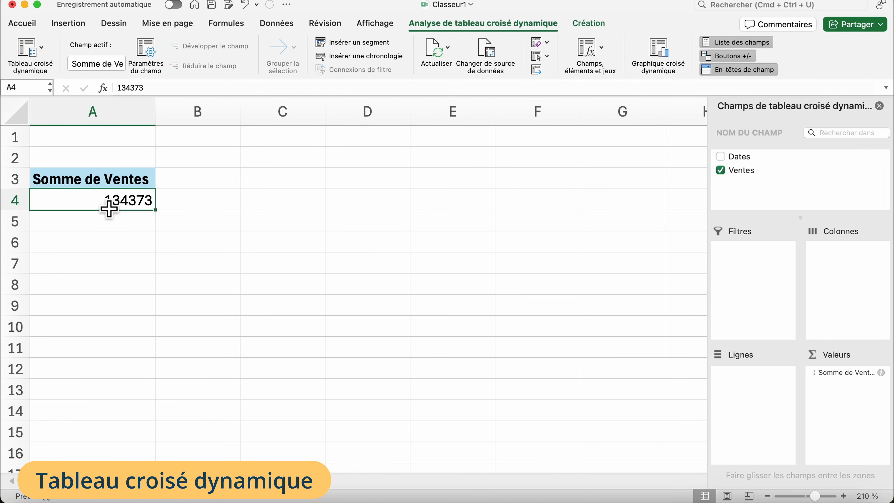
right_click(98, 202)
mouse_move(162, 352)
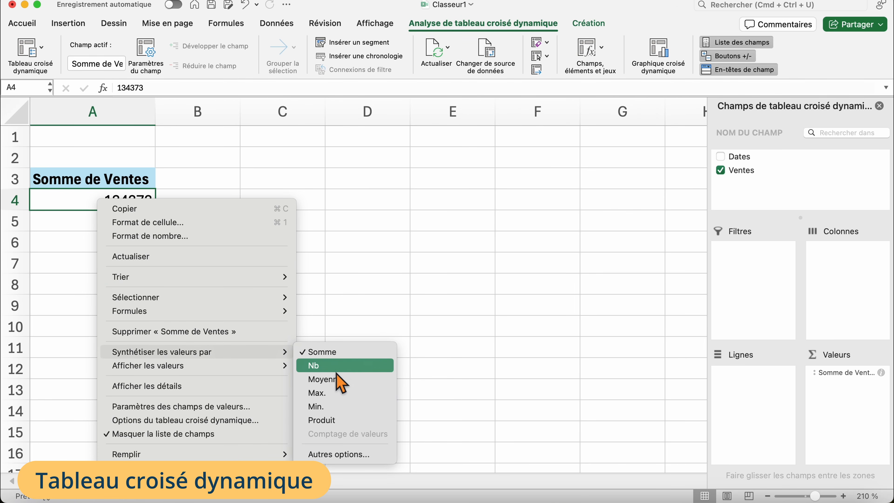
click(336, 380)
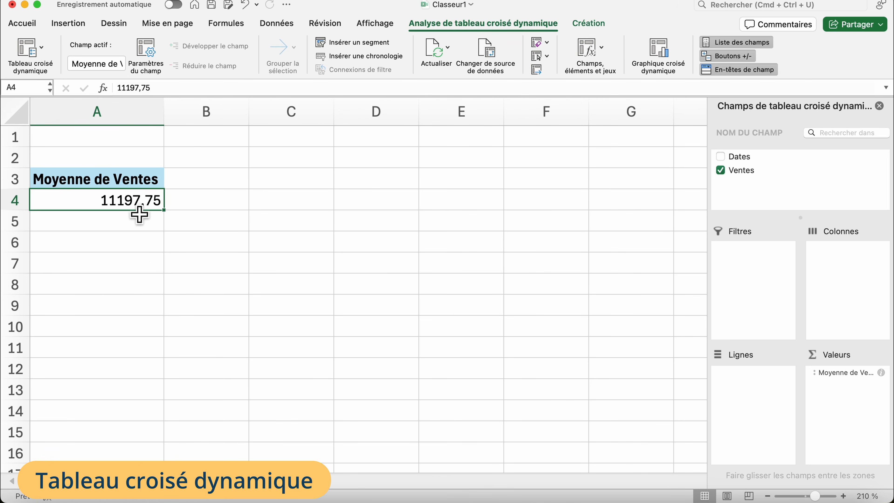
- Summarize the pivot table's Ventes values in cell A4 by Somme
right_click(130, 203)
mouse_move(259, 355)
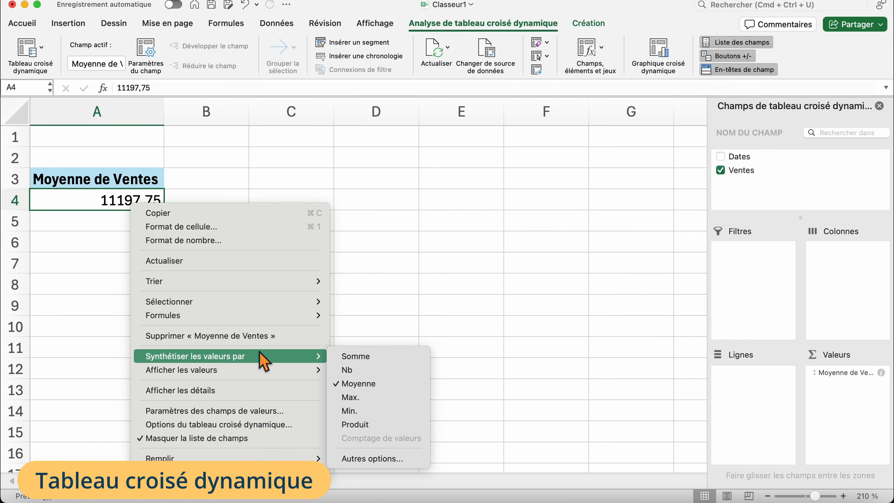
click(337, 355)
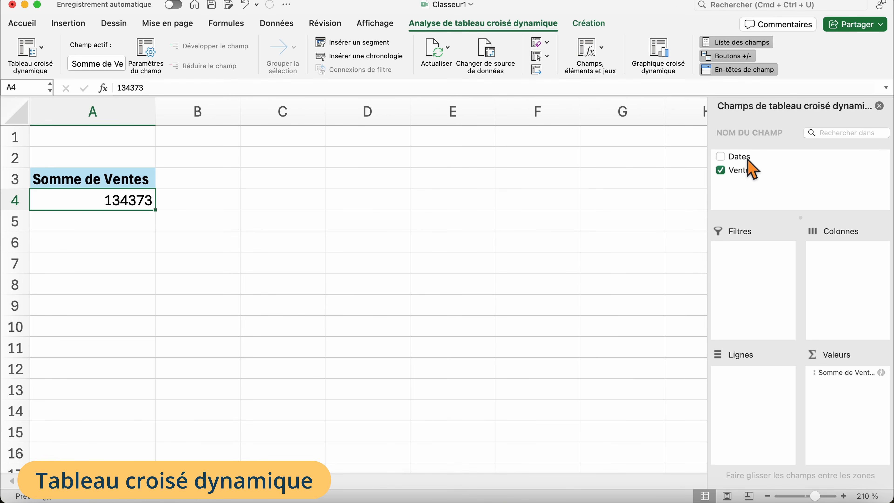
- Add the Dates field to the pivot table's Filtres area and filter it to avr-24 only
drag(749, 158, 760, 277)
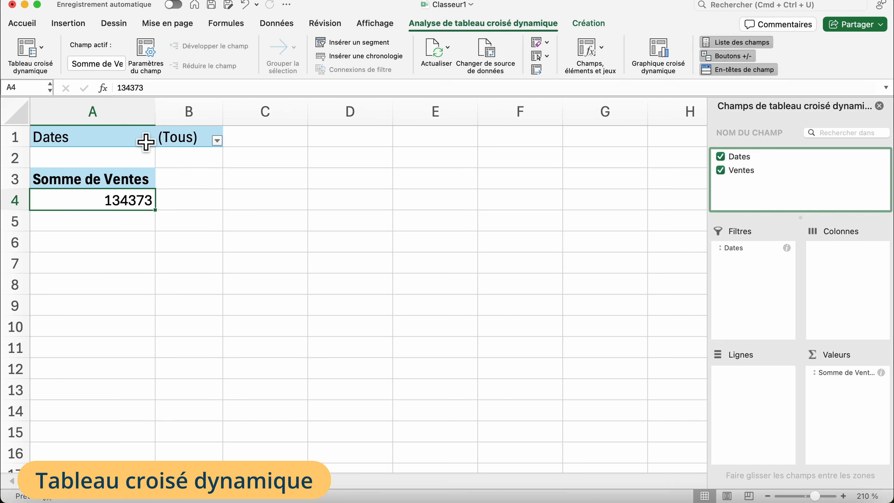
click(219, 141)
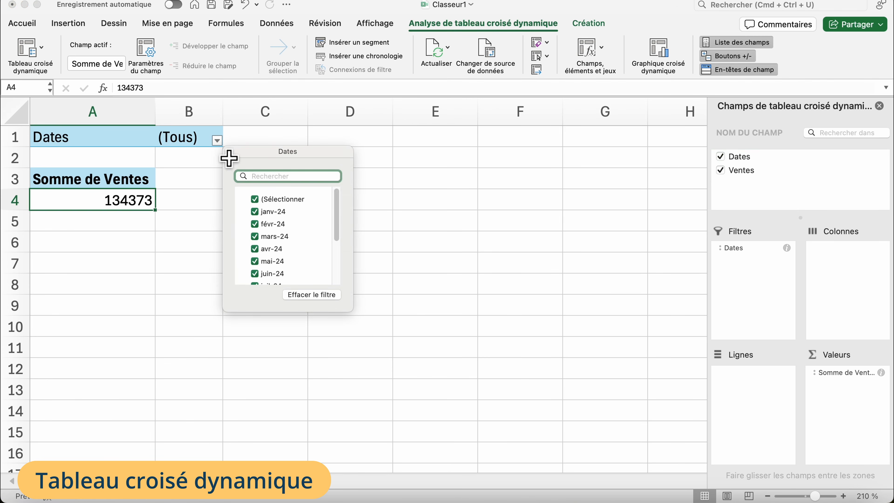
click(256, 200)
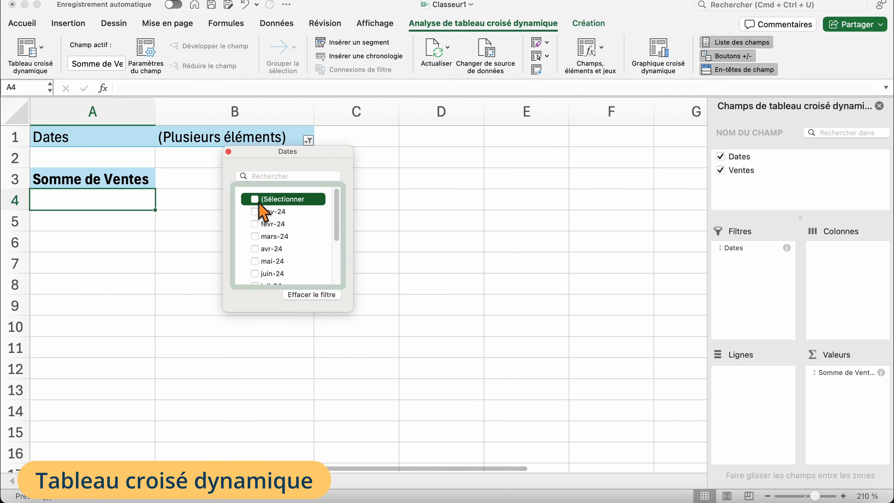
click(261, 250)
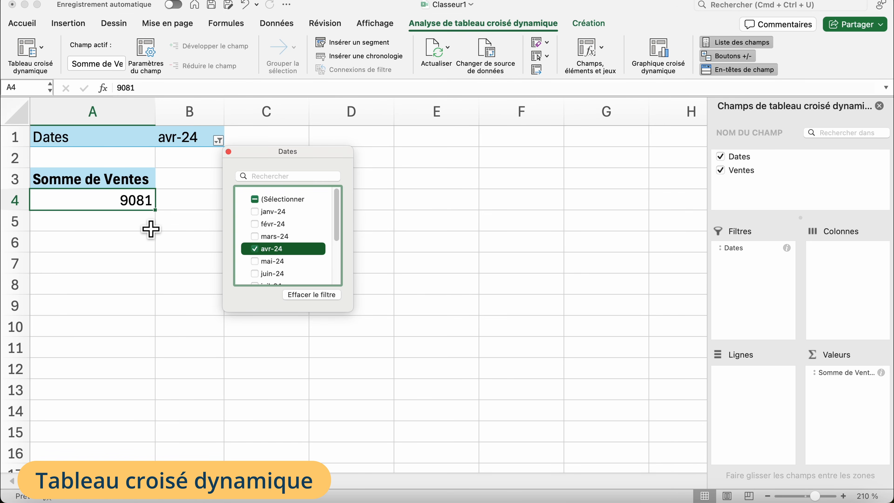
click(229, 151)
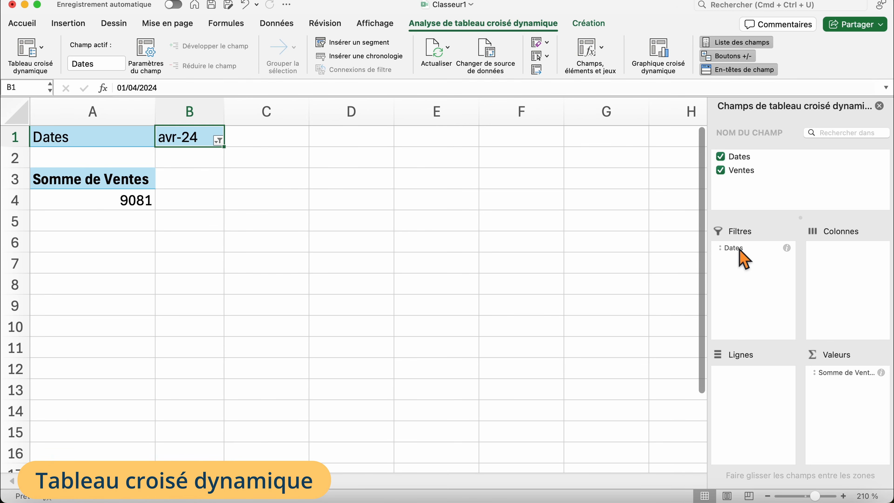
- Move the Dates field from Filtres to Lignes and include all dates in the row labels filter
drag(740, 251, 757, 400)
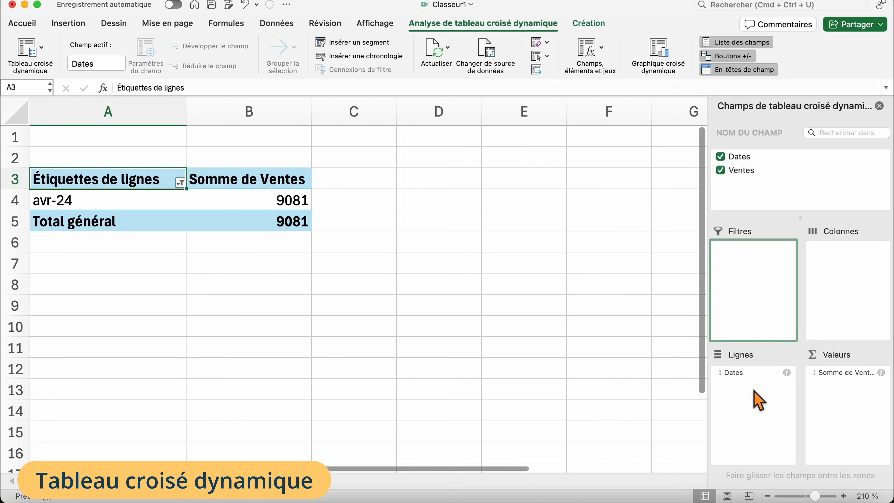
click(180, 182)
click(219, 332)
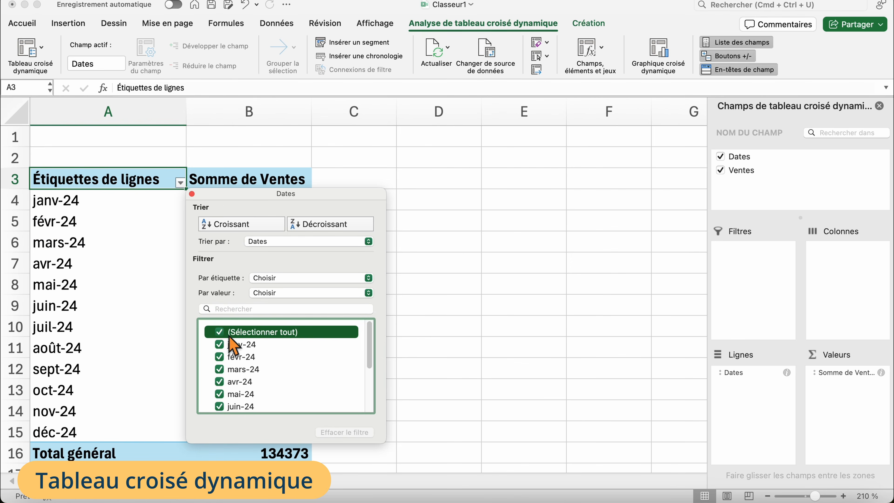
click(192, 195)
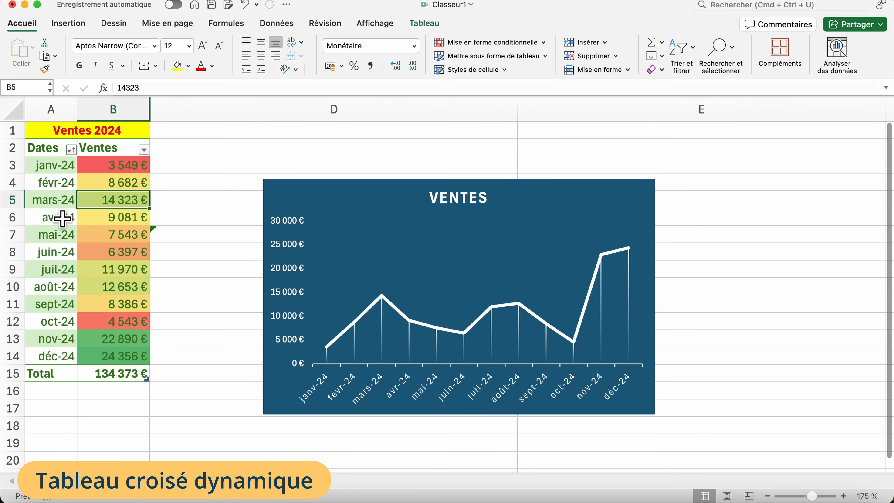
- Return to the pivot table sheet and move the Dates field from Lignes to Colonnes
click(64, 482)
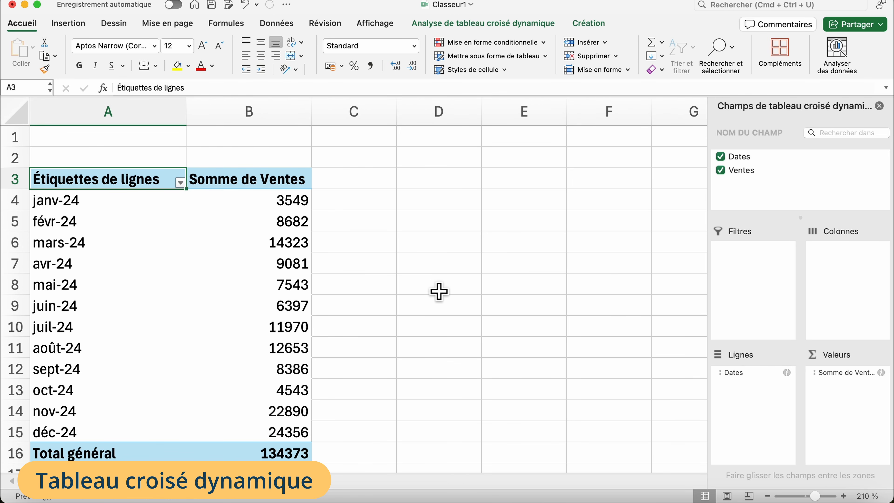
drag(737, 373, 860, 296)
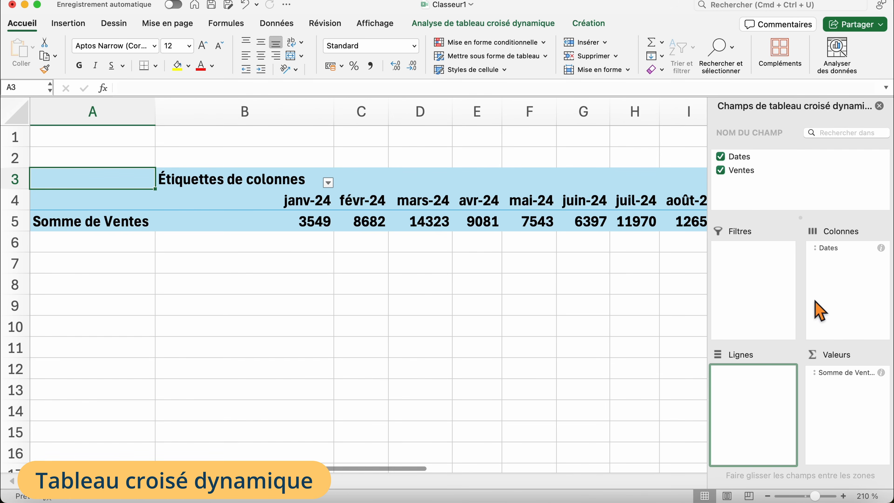
drag(816, 497, 808, 497)
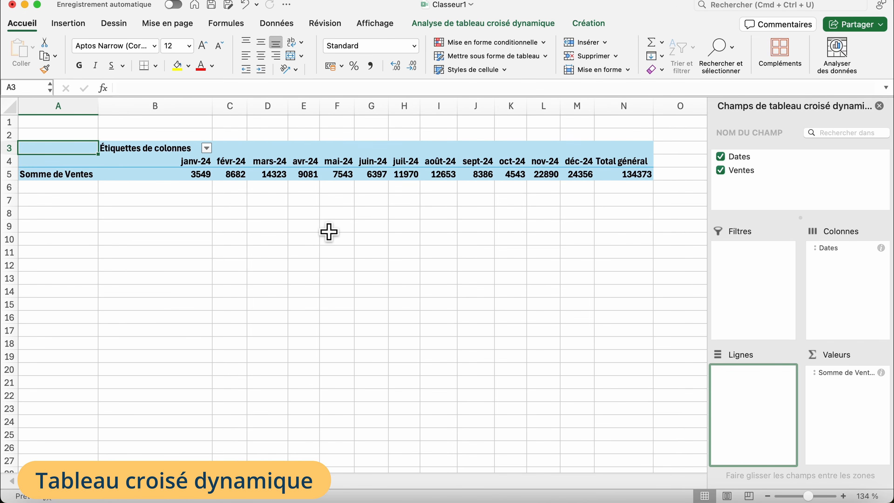
- Show the pivot table's Ventes values as % du total général
click(233, 148)
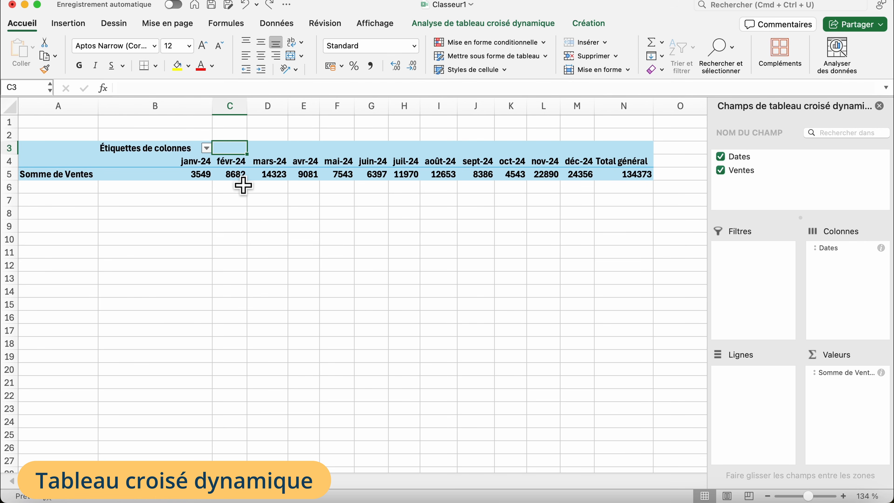
click(235, 176)
right_click(235, 176)
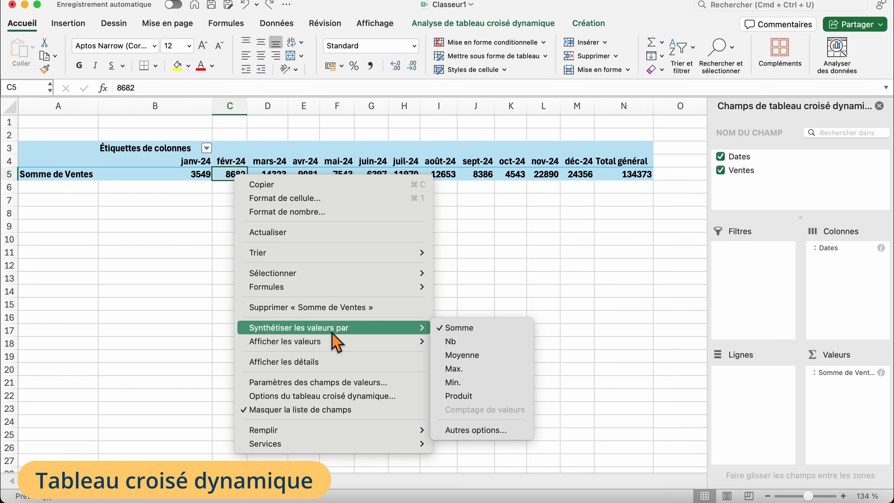
mouse_move(333, 343)
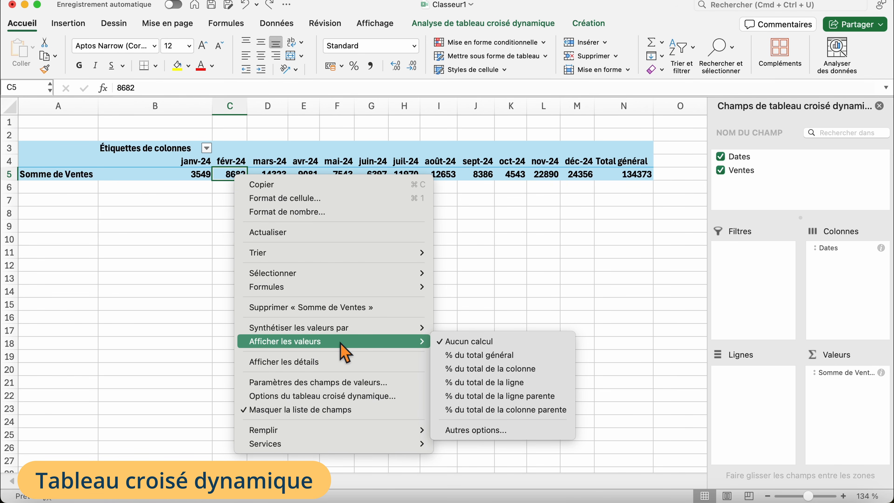
click(489, 356)
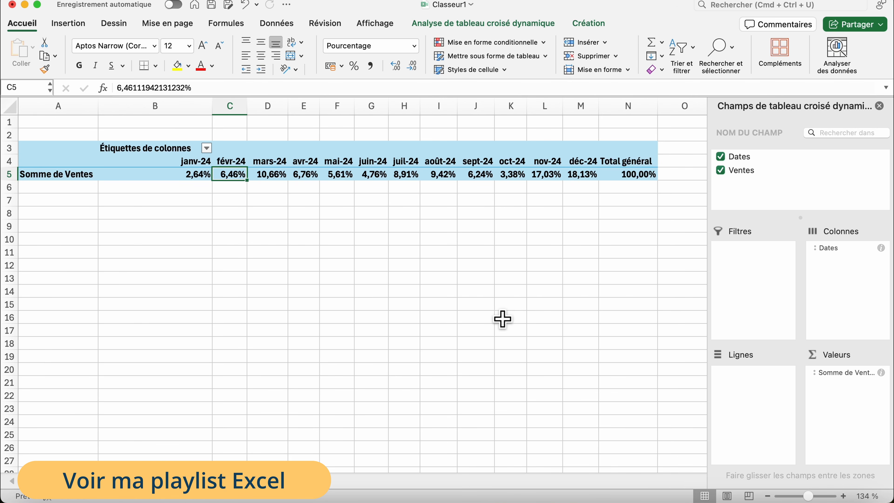
click(580, 148)
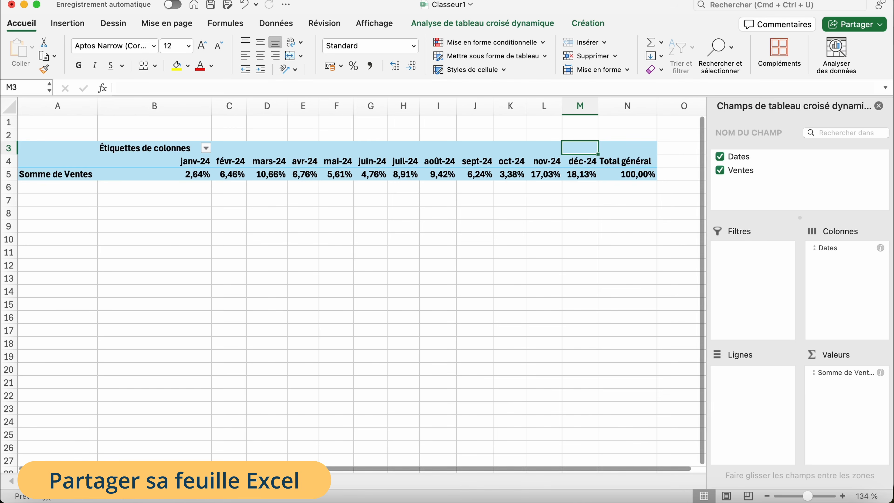
- Share a copy of the workbook as an e-mail attachment in Classeur Excel format
click(877, 30)
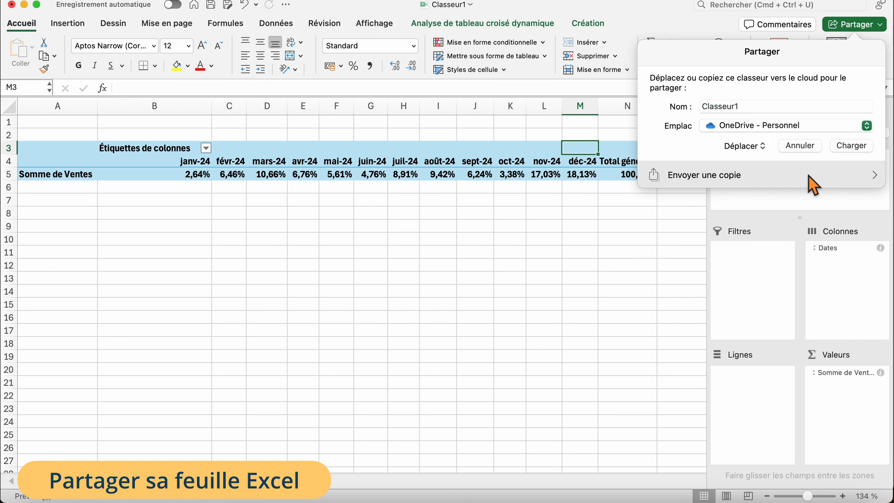
click(813, 184)
click(852, 85)
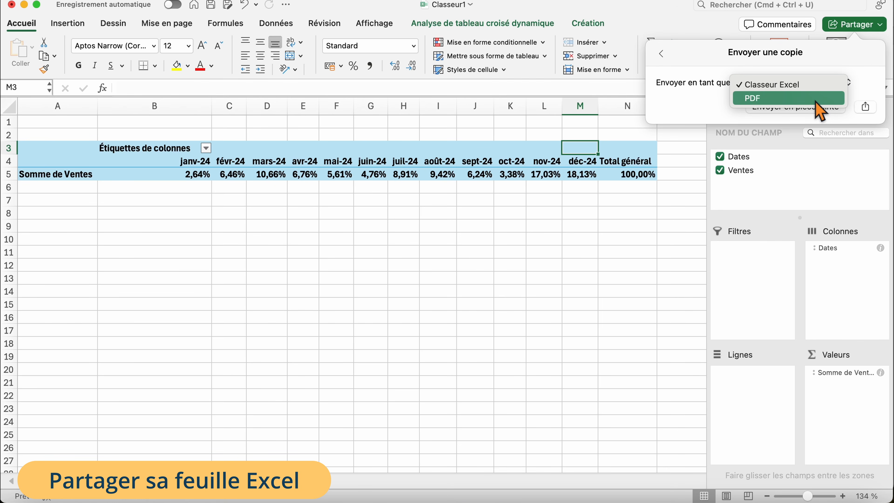
click(826, 87)
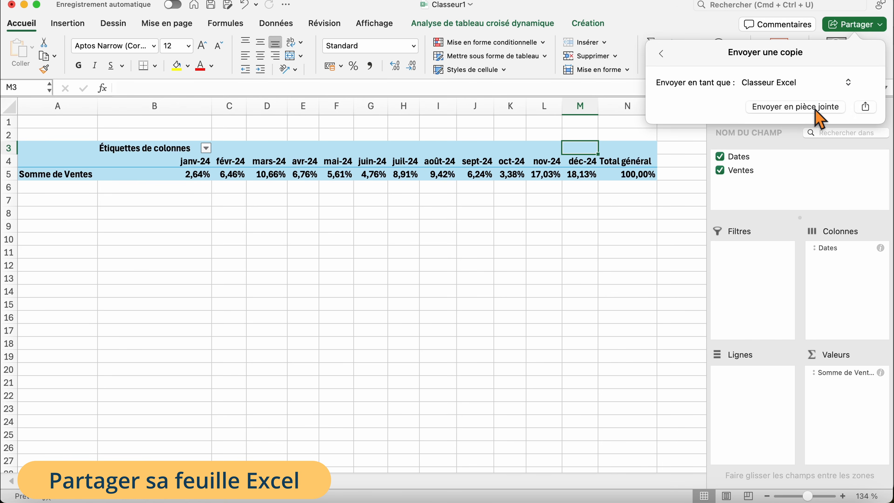
click(816, 110)
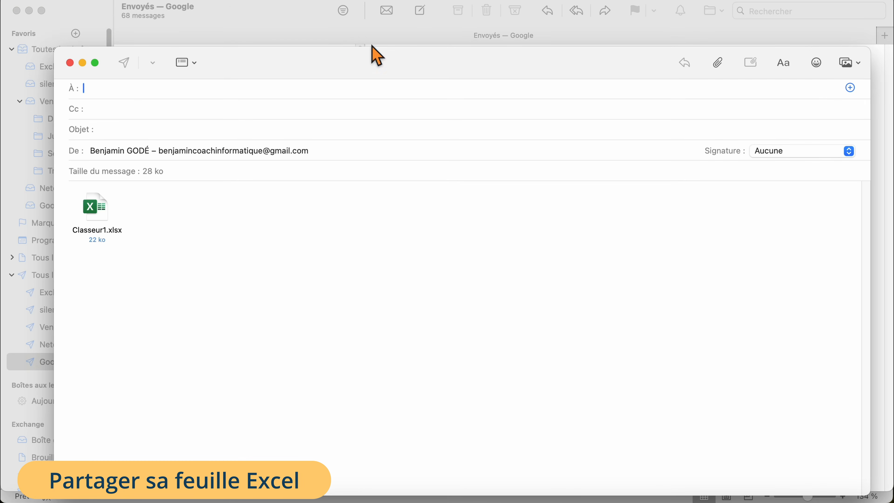